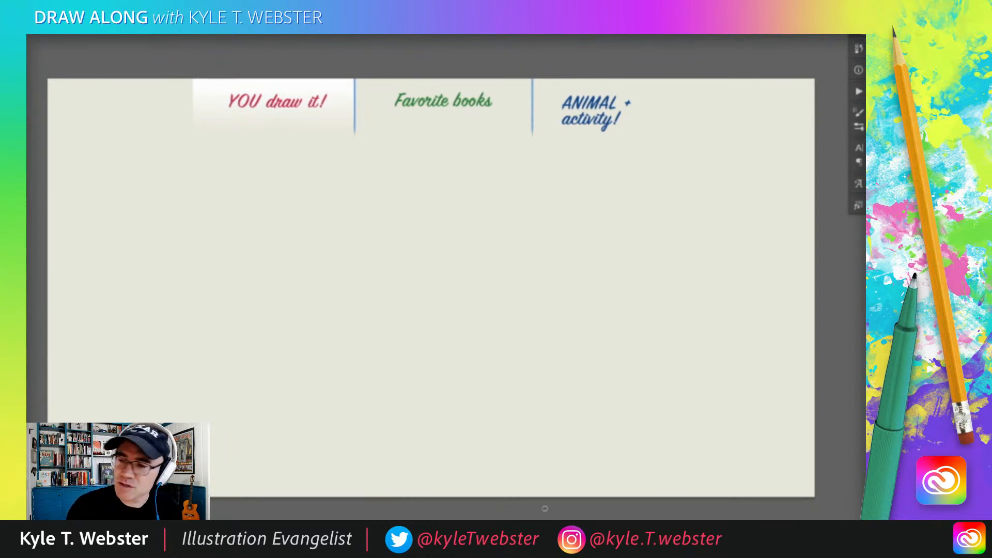
Step: Sketch a loose set of red sample strokes on the blank canvas, including a slanted line, an angle and small curves, and clear them
left_click(335, 267, "ctrl")
left_click_drag(329, 275, 348, 290)
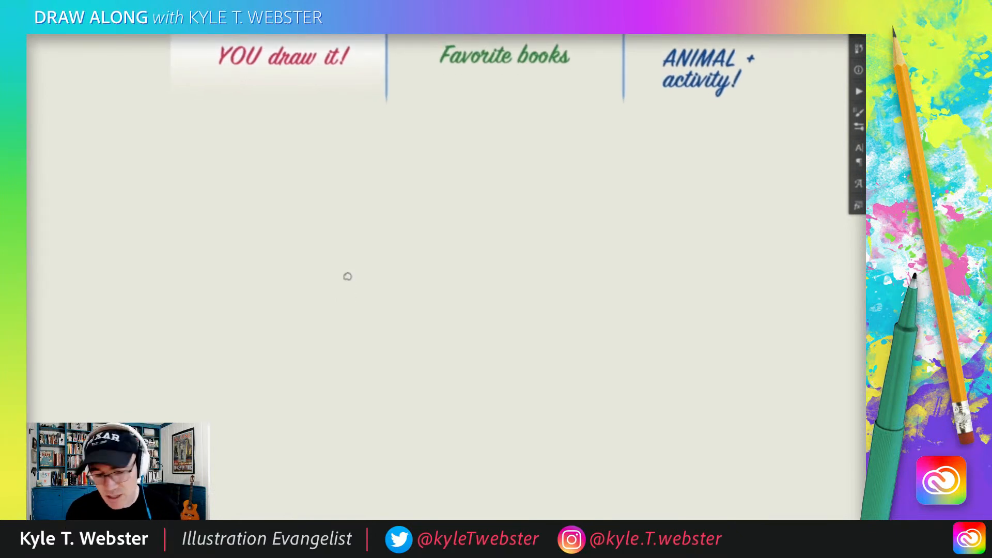
left_click_drag(305, 226, 282, 284)
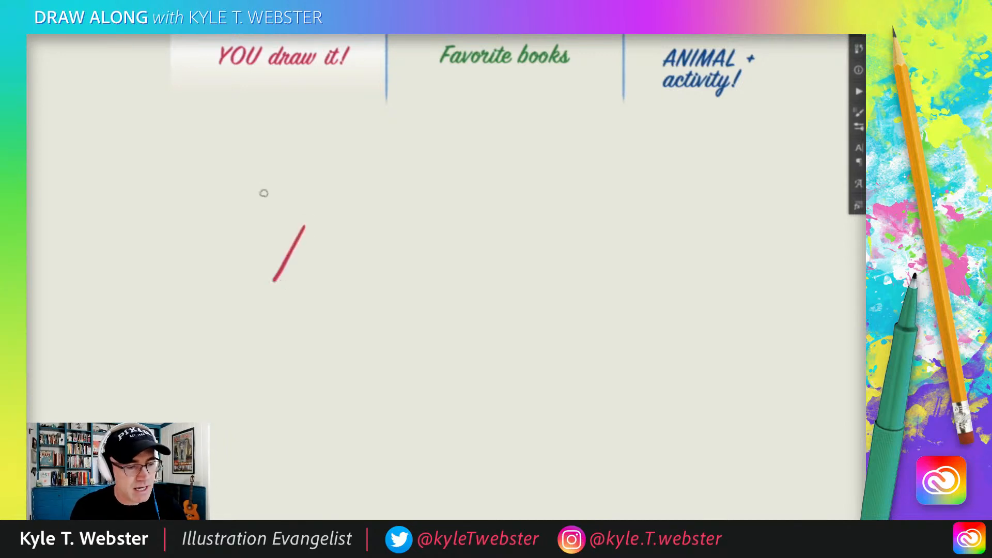
mouse_move(262, 224)
left_mouse_down()
mouse_move(237, 221)
mouse_move(241, 244)
mouse_move(210, 283)
mouse_move(213, 329)
left_mouse_up()
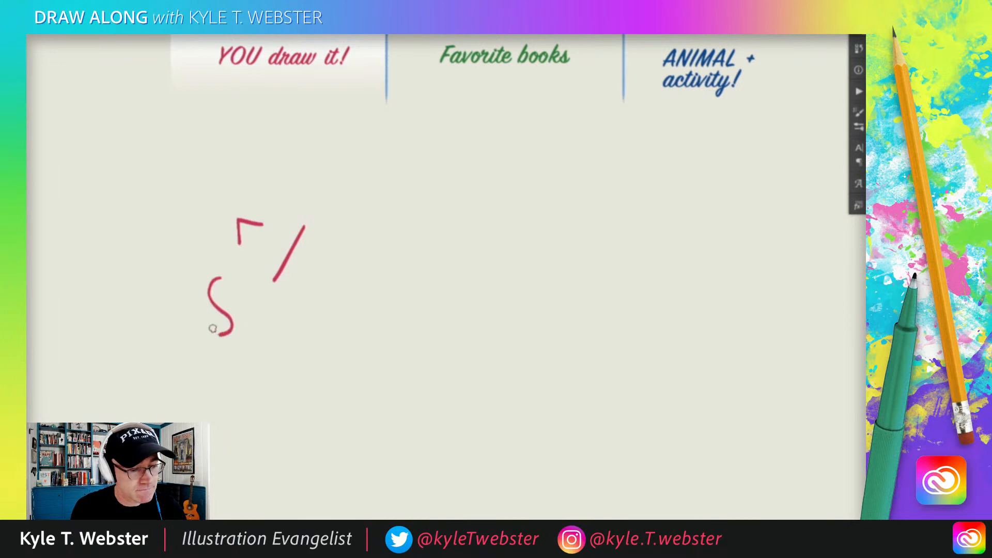
left_click_drag(172, 272, 167, 297)
left_click_drag(273, 366, 252, 369)
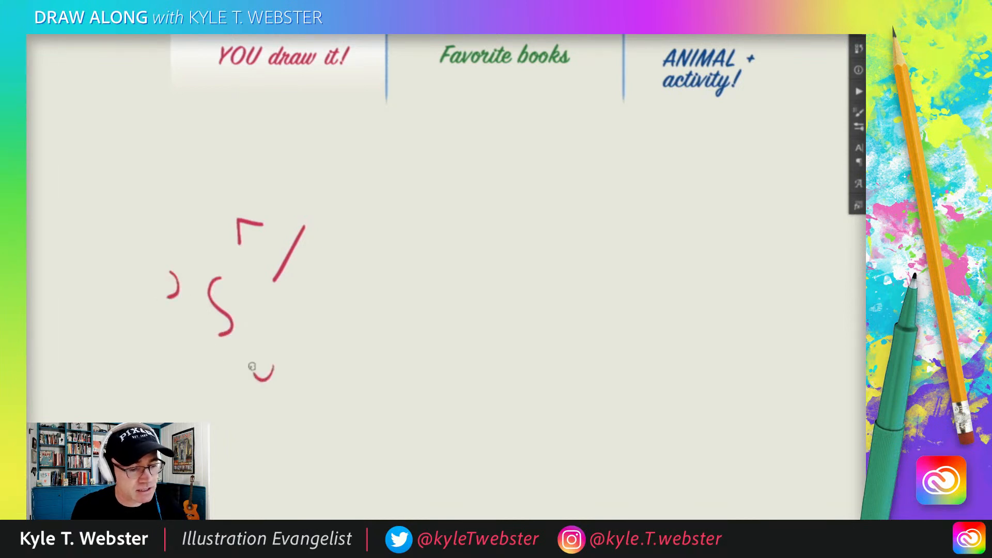
left_click_drag(286, 321, 293, 363)
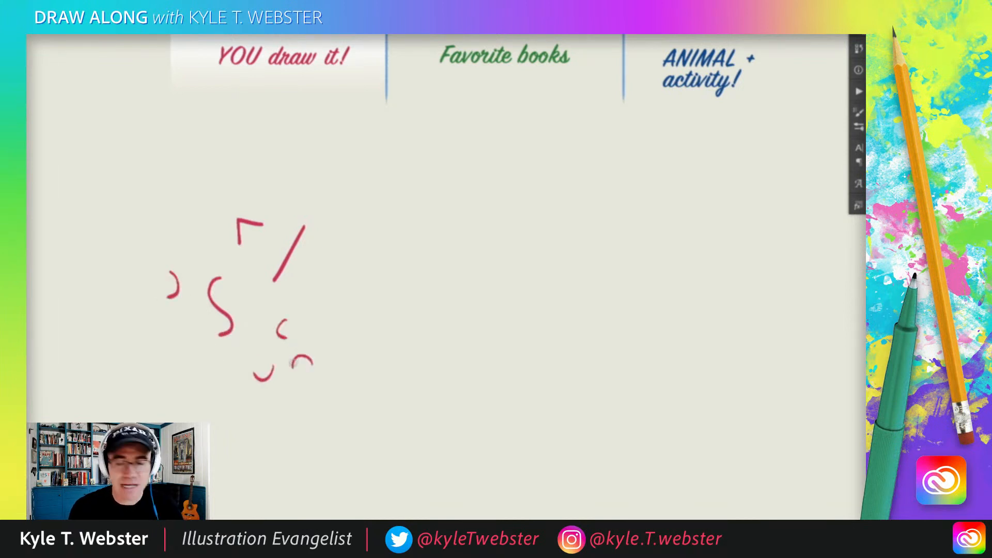
key("Delete")
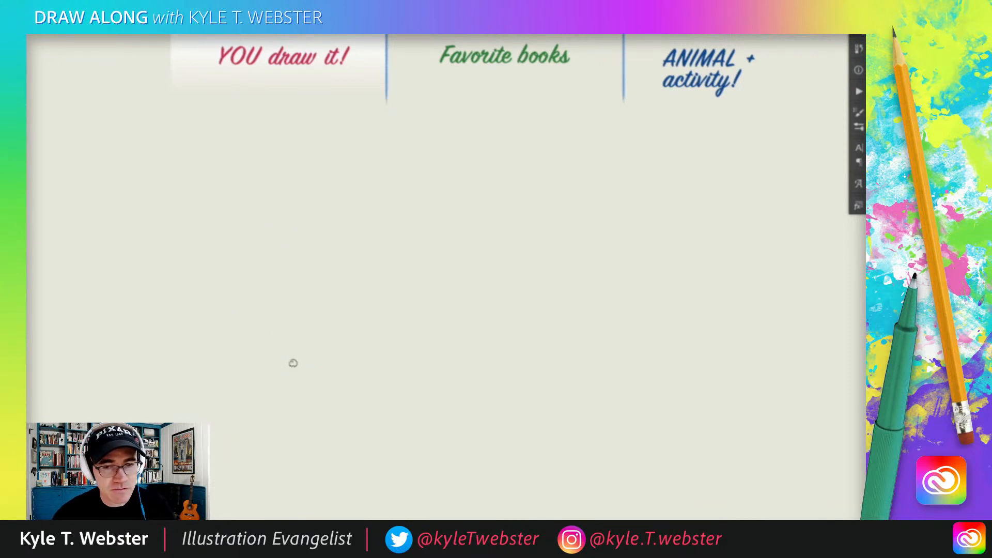
Step: Draw a straight vertical red line near the middle of the canvas and move it slightly lower
left_click_drag(368, 298, 327, 299)
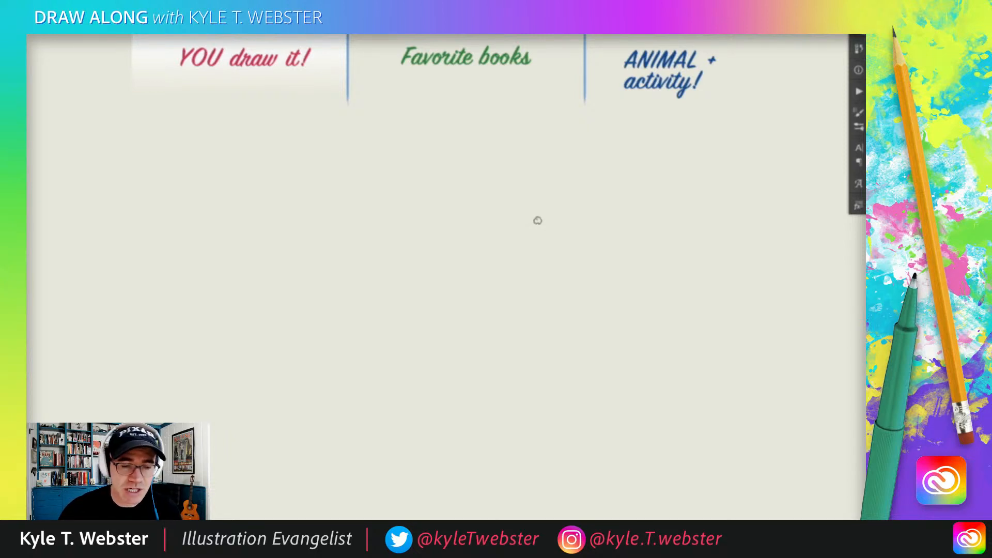
left_click_drag(504, 210, 500, 382)
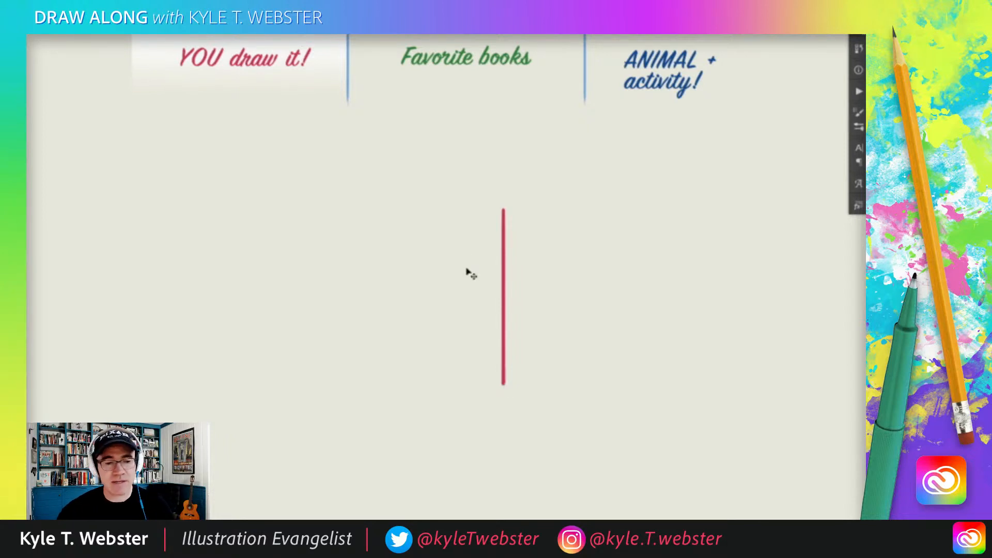
left_click_drag(476, 298, 476, 335)
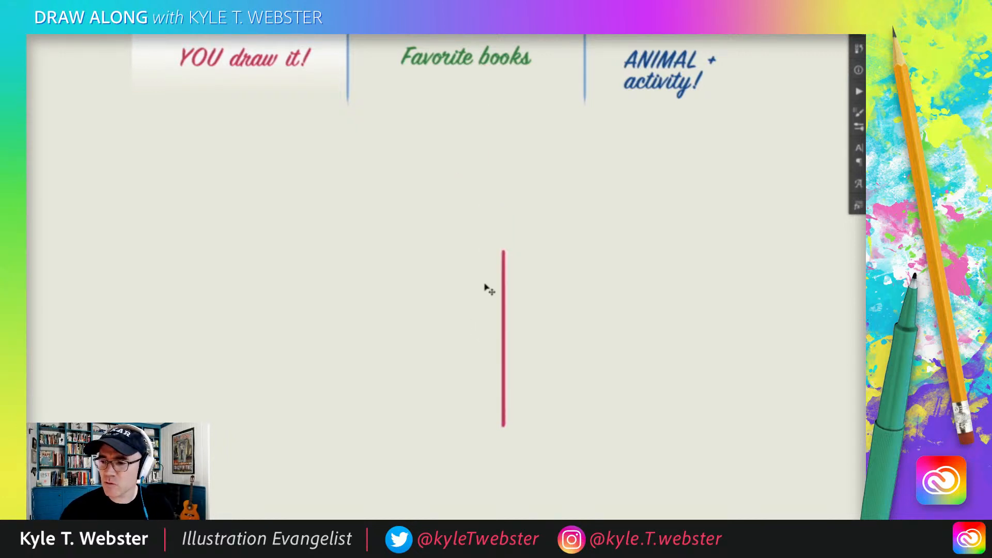
Step: Try framing the vertical line with a large square of four straight strokes, and undo them
mouse_move(640, 132)
left_mouse_down()
mouse_move(305, 140)
mouse_move(310, 486)
left_mouse_up()
mouse_move(657, 145)
left_mouse_down()
mouse_move(651, 480)
mouse_move(331, 481)
left_mouse_up()
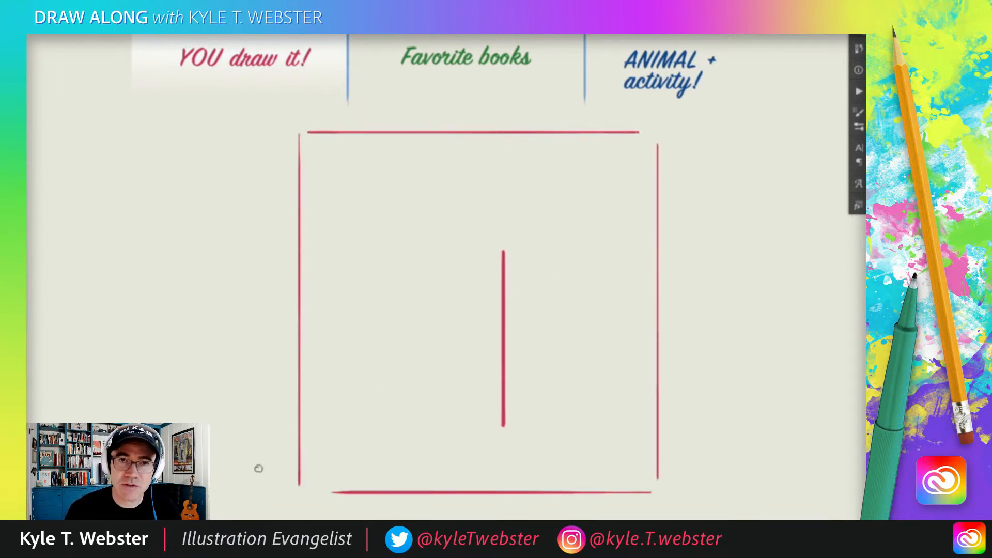
key("ctrl+z")
key("ctrl+z")
key("ctrl+z")
key("ctrl+z")
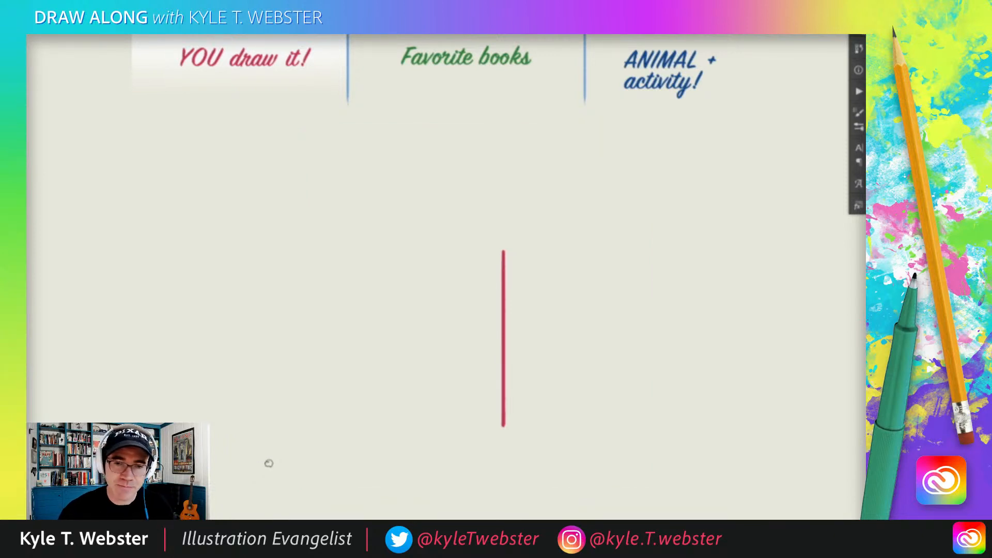
Step: Draw a short diagonal stroke sloping down to the left from the middle of the vertical line
scroll(461, 370, "down", 1)
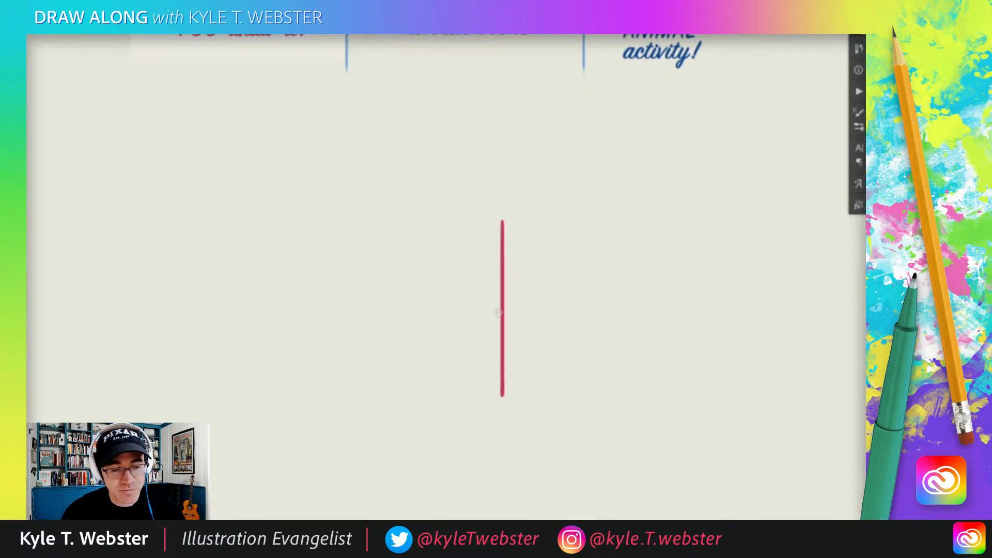
left_click_drag(502, 309, 483, 322)
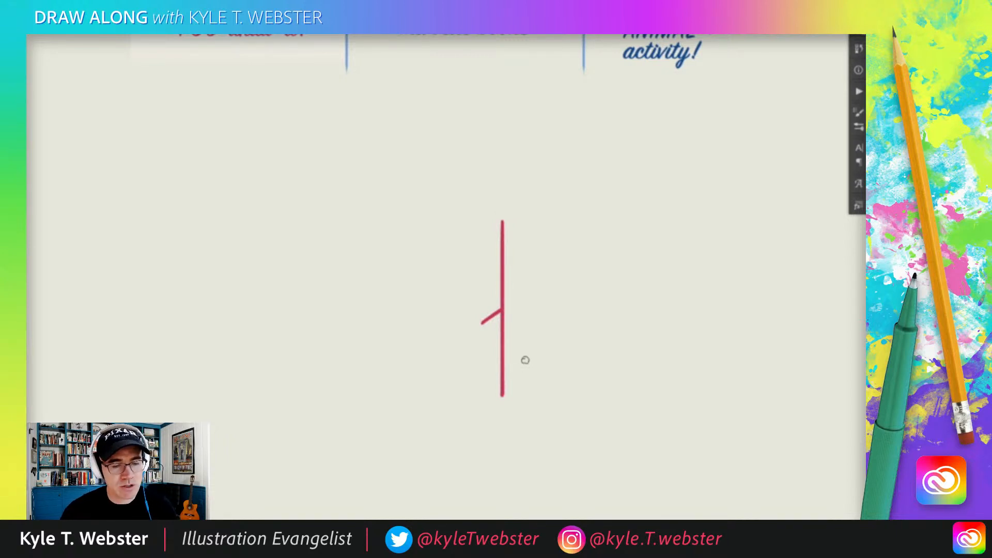
Step: Draw an open semicircular arc at the end of the diagonal for the head, with two small triangular ears on top
left_click(474, 329)
mouse_move(470, 328)
left_mouse_down()
mouse_move(472, 292)
mouse_move(474, 302)
left_mouse_up()
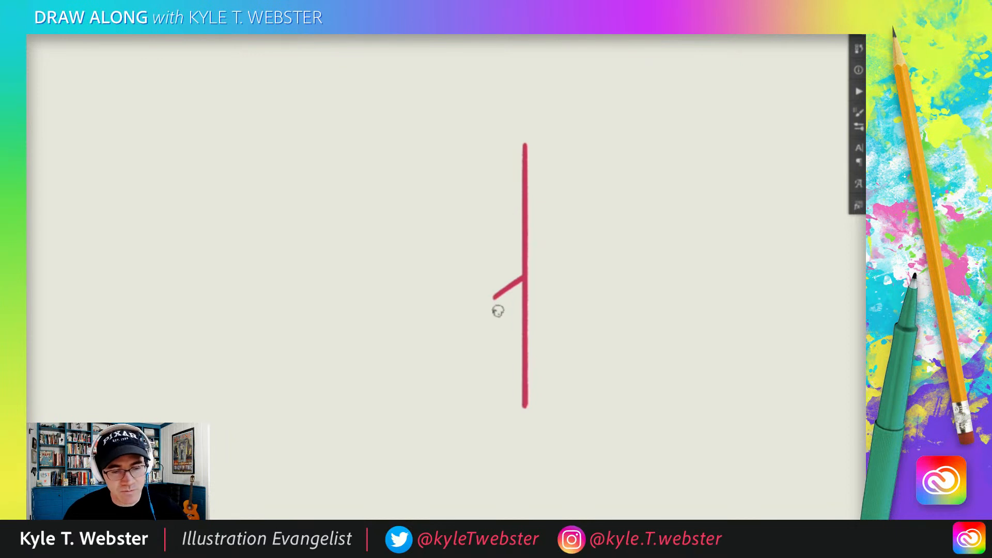
mouse_move(498, 312)
left_mouse_down()
mouse_move(479, 282)
mouse_move(449, 282)
mouse_move(432, 306)
mouse_move(437, 331)
left_mouse_up()
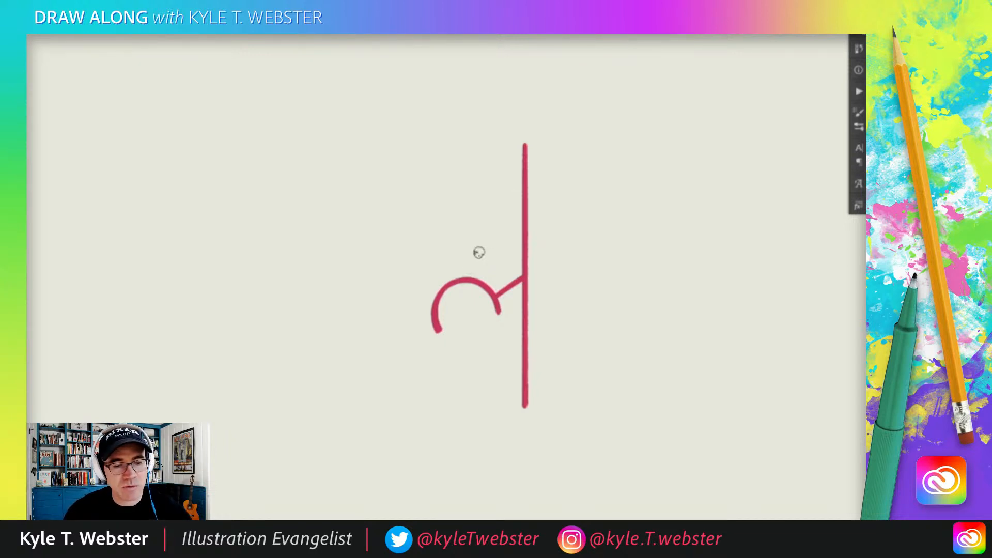
mouse_move(464, 278)
left_mouse_down()
mouse_move(473, 246)
mouse_move(443, 254)
mouse_move(461, 275)
mouse_move(425, 264)
mouse_move(416, 293)
mouse_move(449, 281)
left_mouse_up()
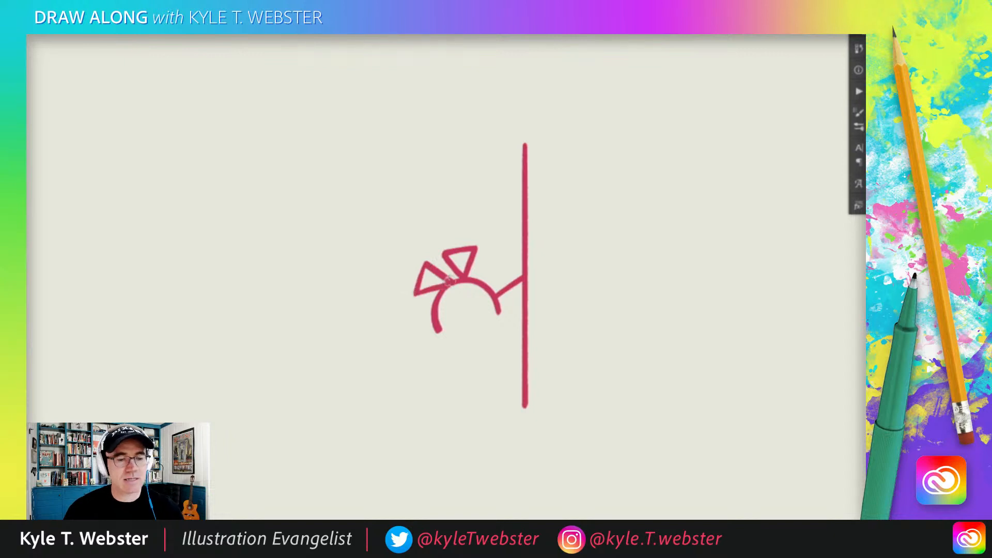
mouse_move(472, 244)
left_mouse_down()
mouse_move(483, 248)
mouse_move(442, 247)
left_mouse_up()
key("ctrl+z")
key("ctrl+z")
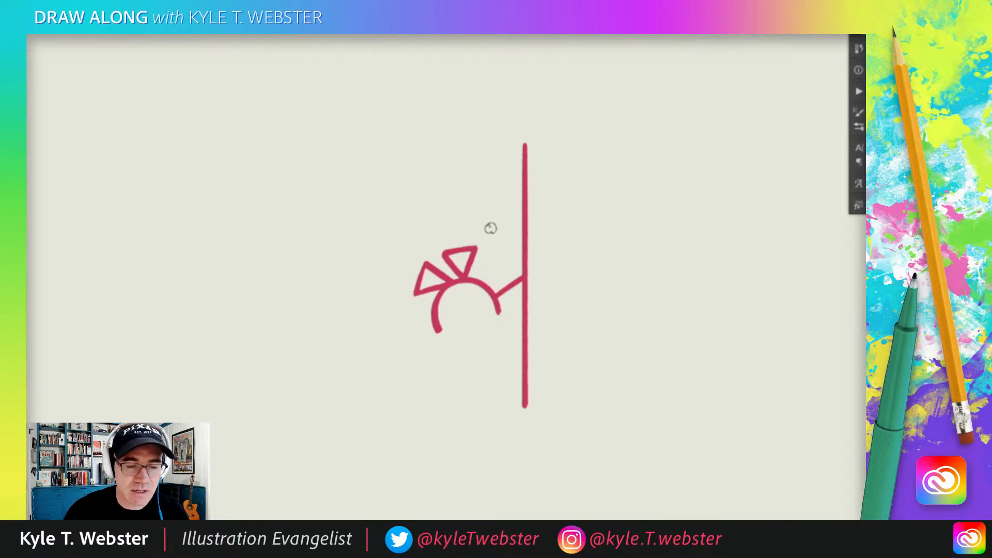
left_click_drag(397, 266, 388, 233)
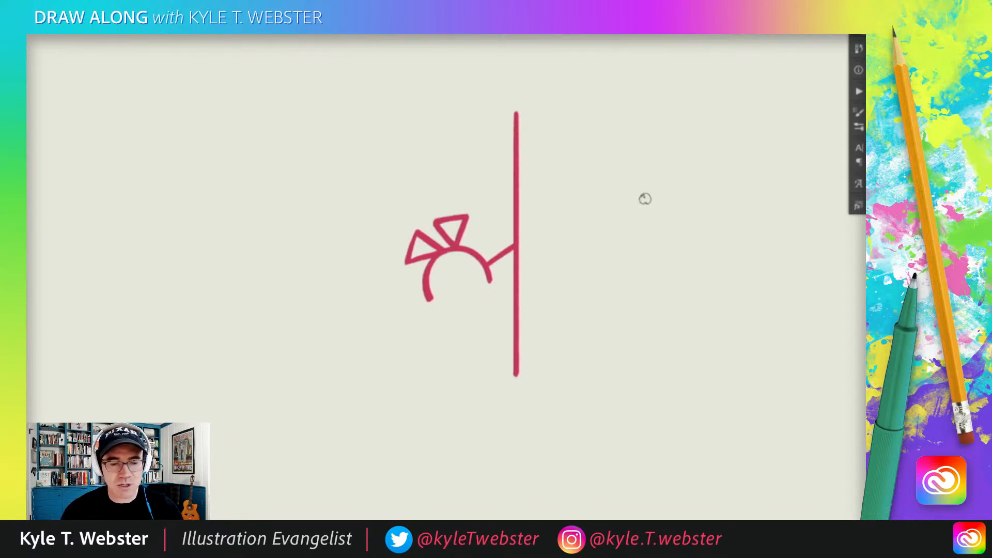
mouse_move(451, 223)
left_mouse_down()
mouse_move(451, 236)
mouse_move(446, 203)
left_mouse_up()
left_click_drag(437, 250, 409, 242)
left_click_drag(404, 241, 403, 240)
left_click_drag(395, 241, 393, 240)
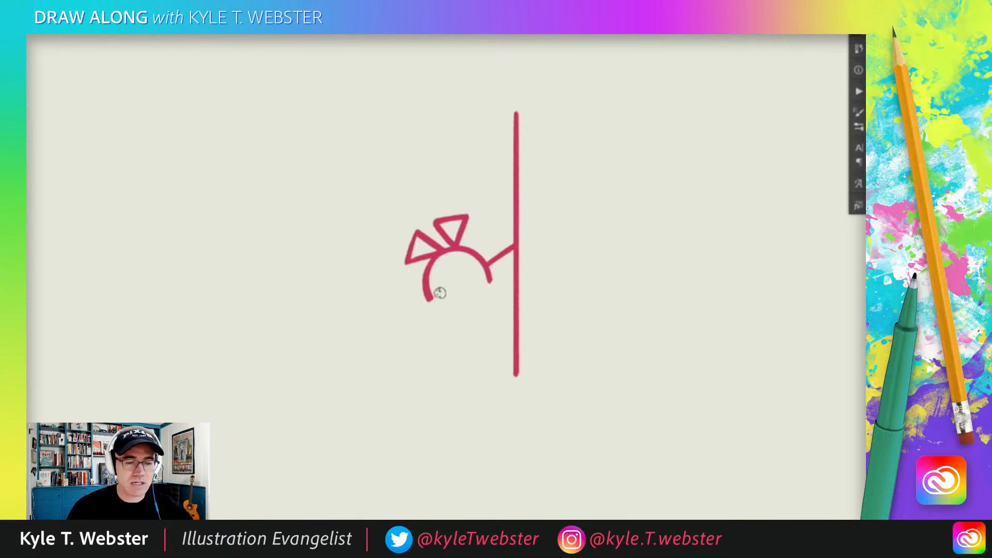
Step: Draw the mouse's pointed snout and curved jaw, and two slanted front legs with the underside joined to the vertical line
left_click_drag(418, 304, 403, 309)
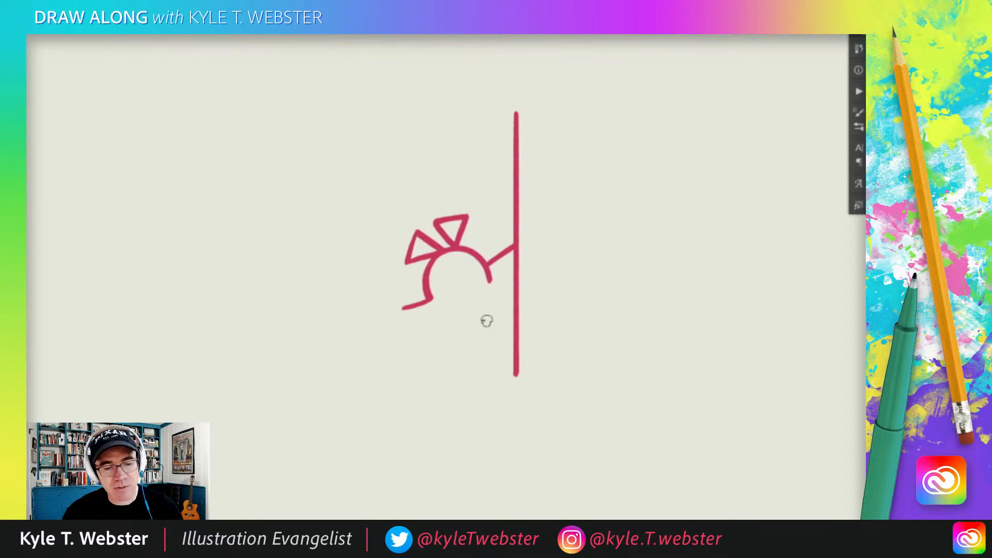
left_click_drag(408, 309, 487, 312)
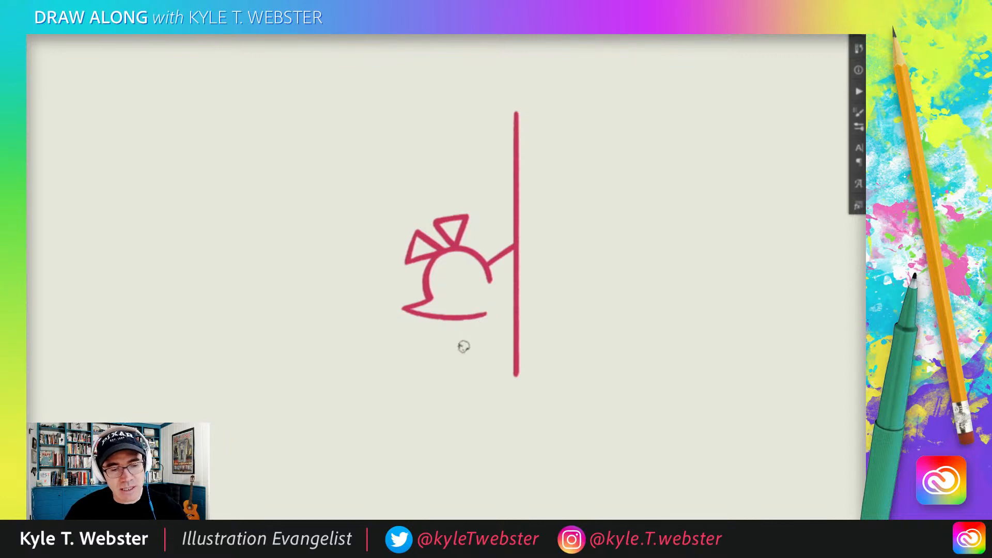
left_click_drag(486, 313, 448, 366)
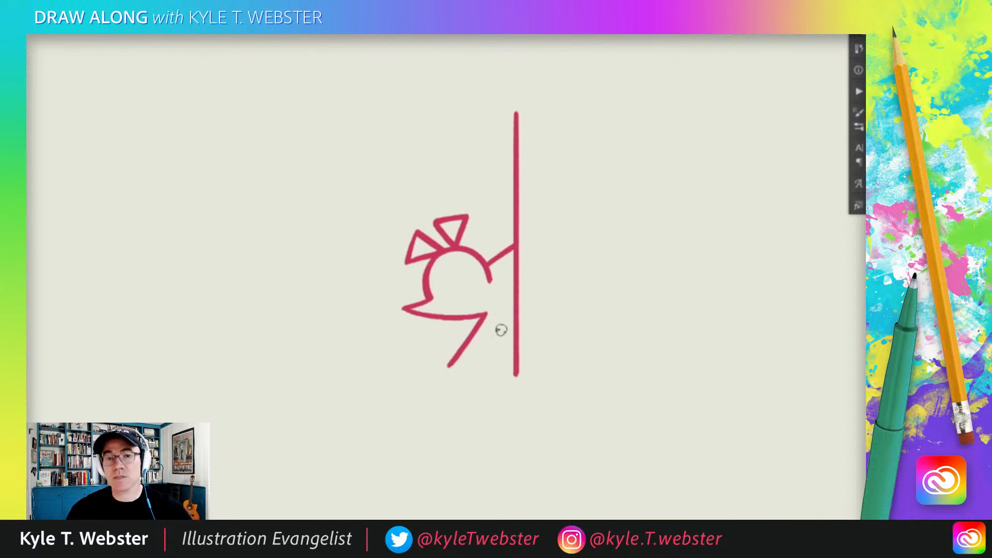
left_click_drag(449, 365, 514, 310)
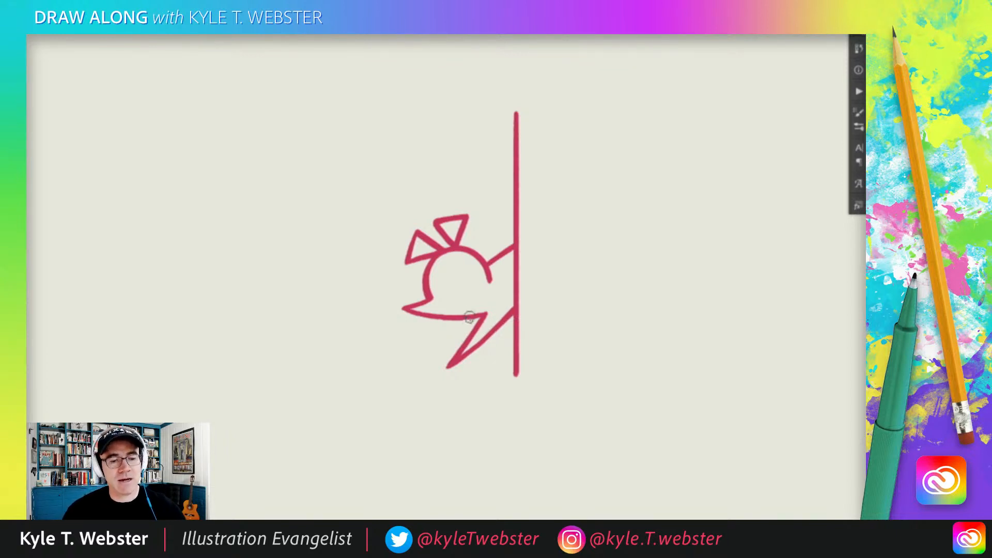
left_click_drag(465, 320, 436, 363)
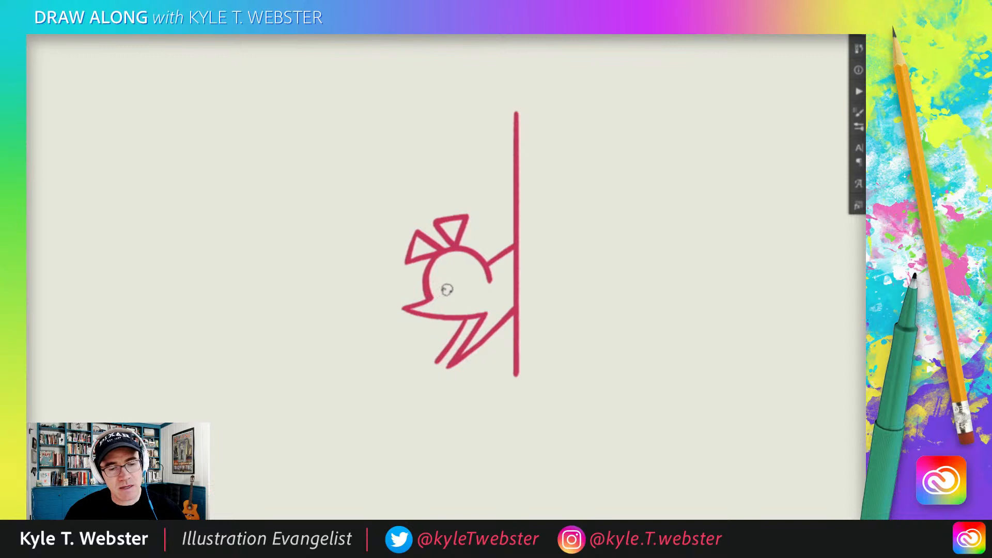
Step: Add a dot for the mouse's eye and short whisker strokes fanning out from the snout tip
left_click(451, 288)
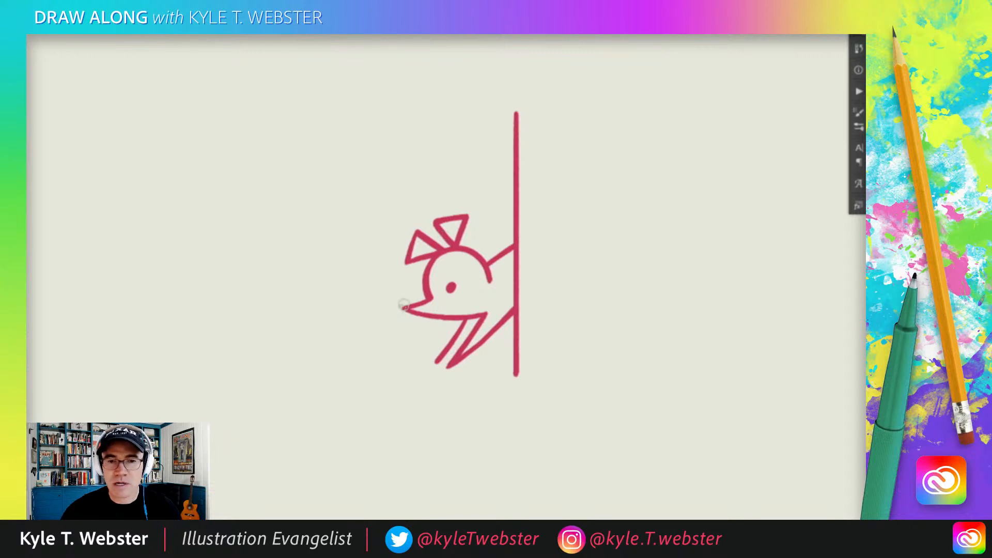
mouse_move(404, 306)
left_mouse_down()
mouse_move(405, 286)
mouse_move(391, 290)
mouse_move(399, 328)
mouse_move(409, 329)
left_mouse_up()
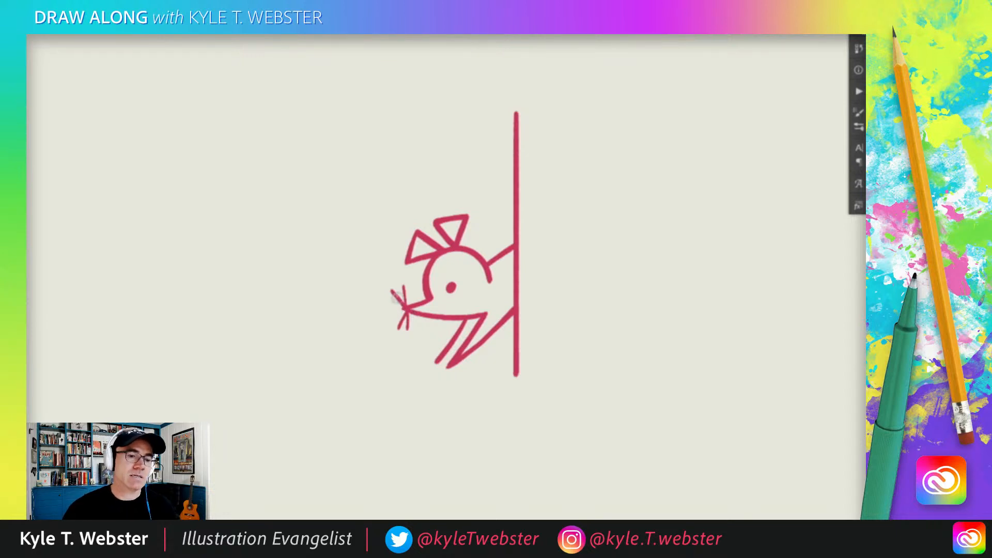
Step: Erase the top end of the vertical line, and add a shorter left side and a rounded arch to form the mouse hole
left_click(383, 306, "alt")
left_click_drag(384, 306, 409, 329)
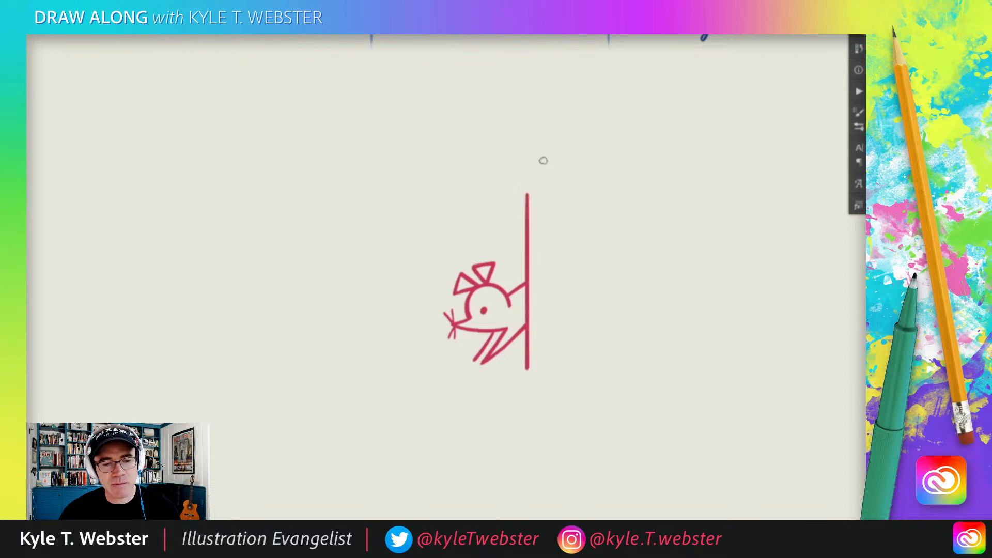
key("e")
left_click_drag(528, 214, 527, 194)
key("b")
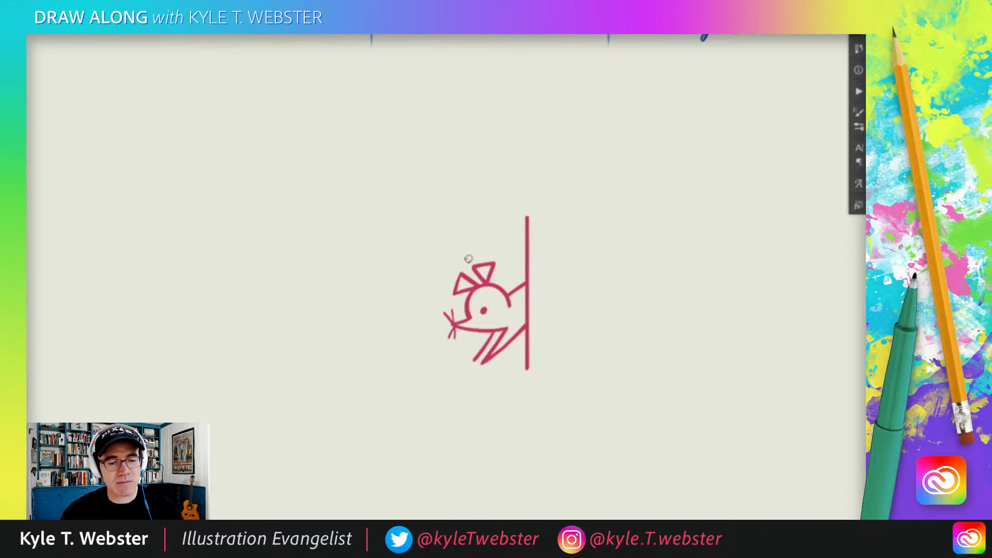
mouse_move(468, 262)
left_mouse_down()
mouse_move(469, 218)
mouse_move(468, 259)
left_mouse_up()
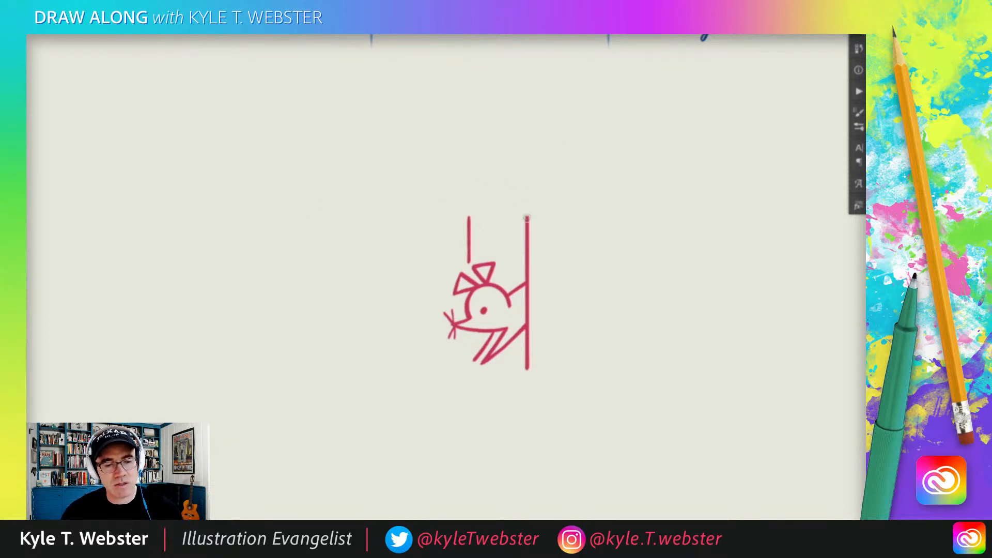
mouse_move(527, 214)
left_mouse_down()
mouse_move(502, 176)
mouse_move(484, 178)
mouse_move(469, 212)
left_mouse_up()
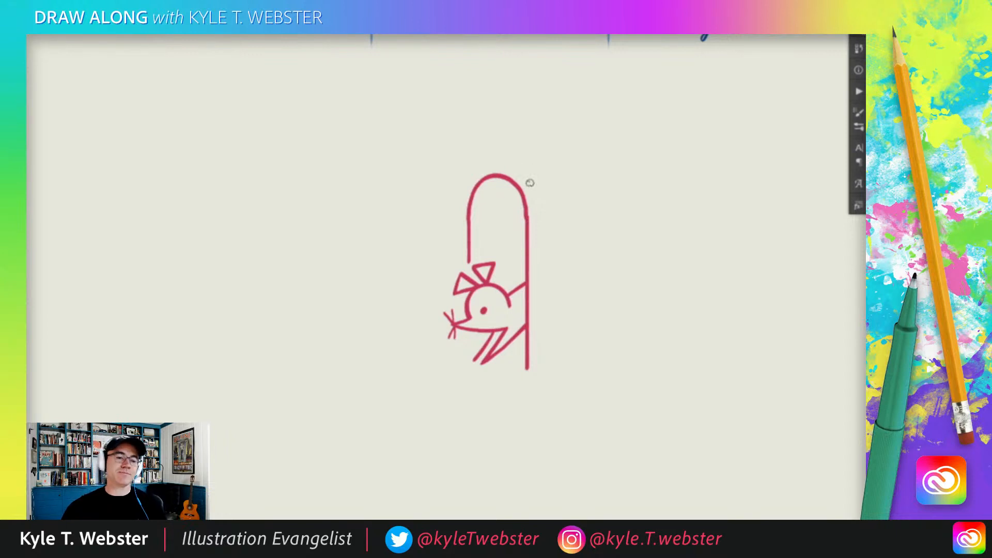
Step: Draw a slanted floor line on both sides of the mouse hole's base, trailing off into dots at each outer end
left_click_drag(457, 341, 455, 331)
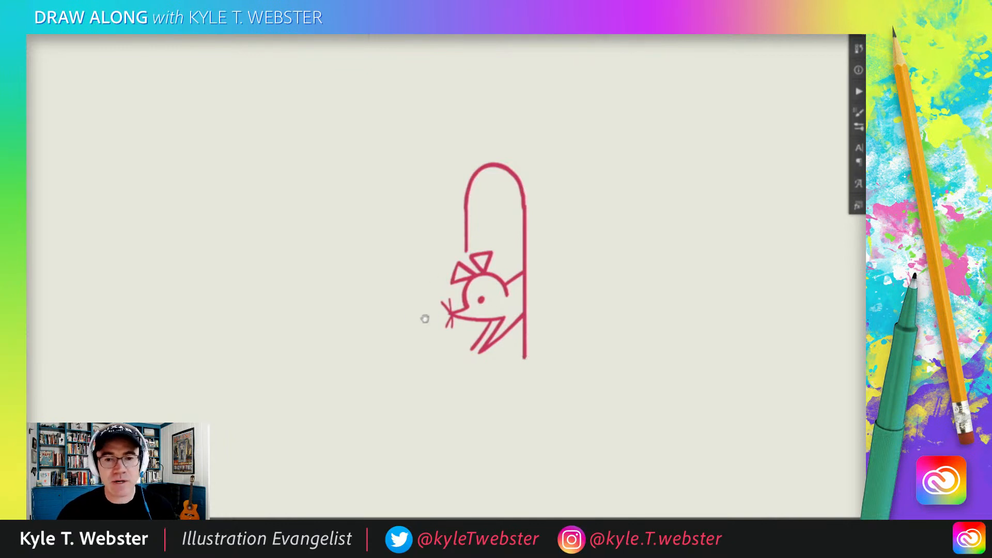
left_click_drag(431, 317, 414, 302)
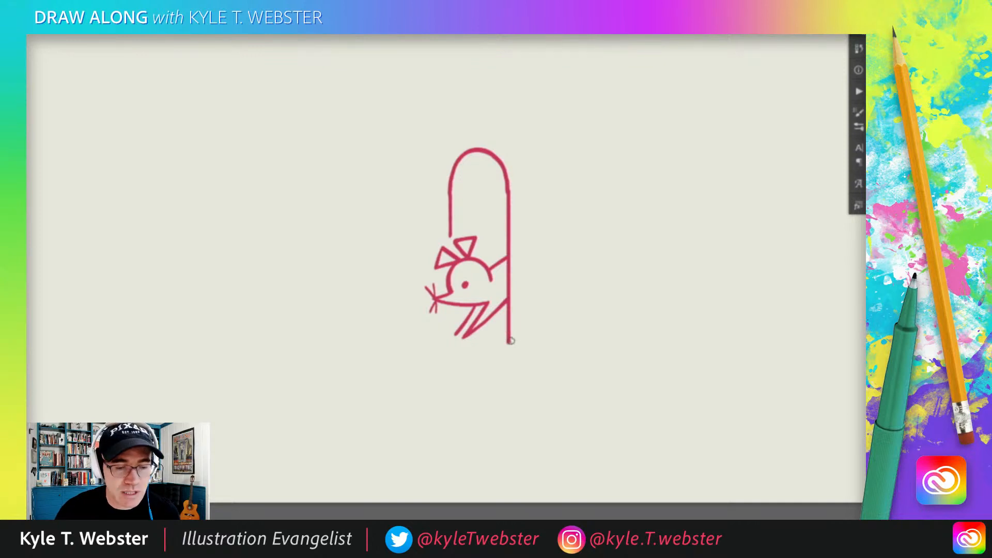
left_click_drag(508, 342, 560, 357)
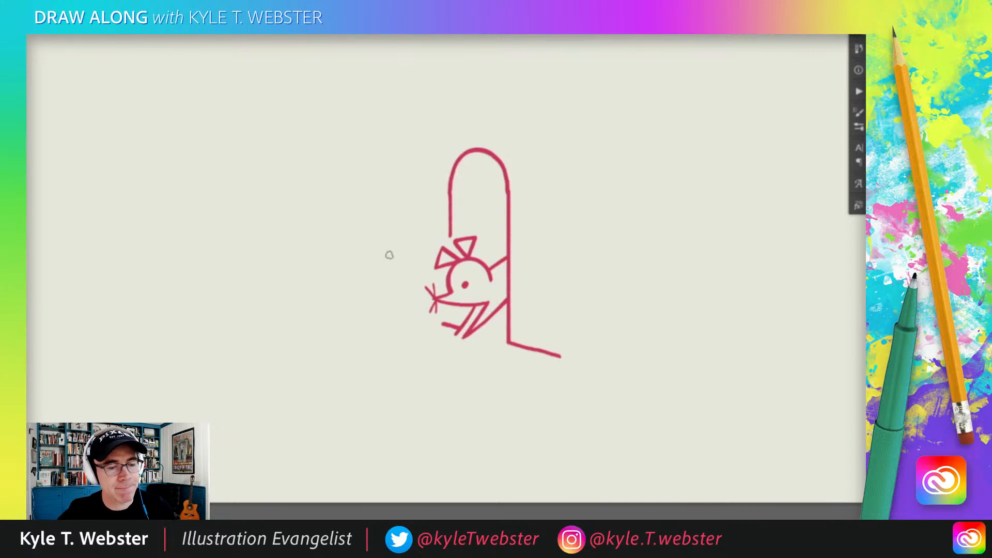
left_click(420, 318)
left_click(414, 315)
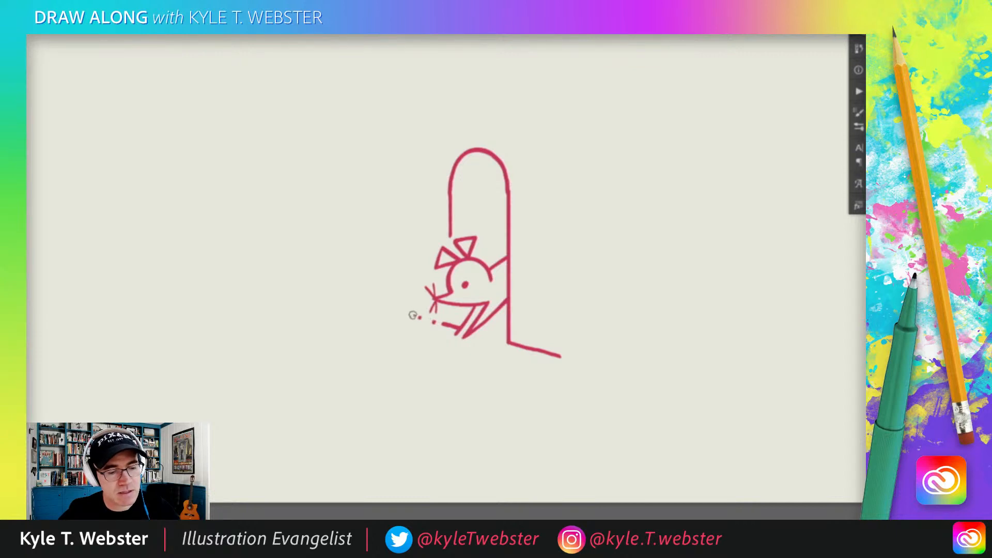
left_click(567, 360)
left_click(576, 361)
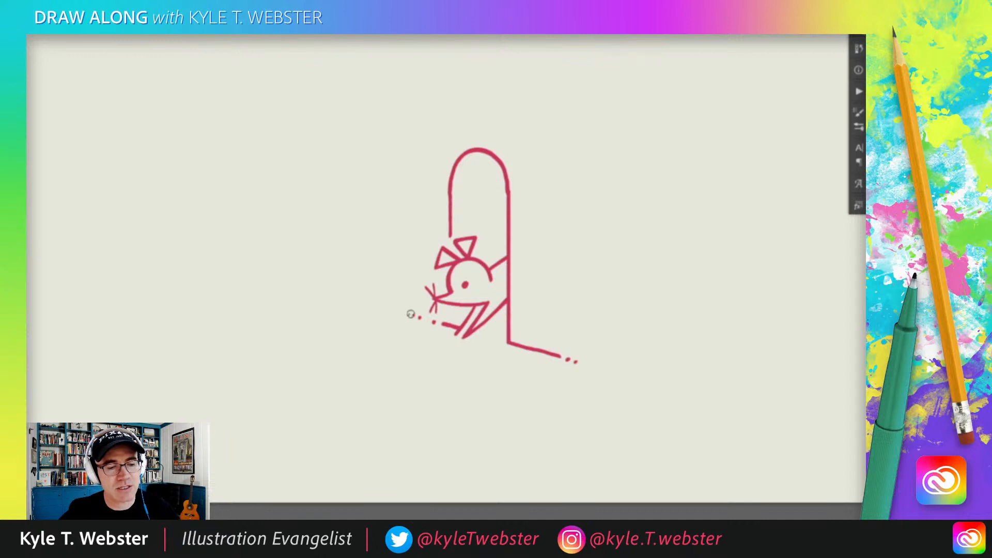
Step: Extend the floor line beyond the dots, raise a tall vertical wall edge from its end, and shift the whole drawing slightly down
left_click_drag(396, 310, 389, 307)
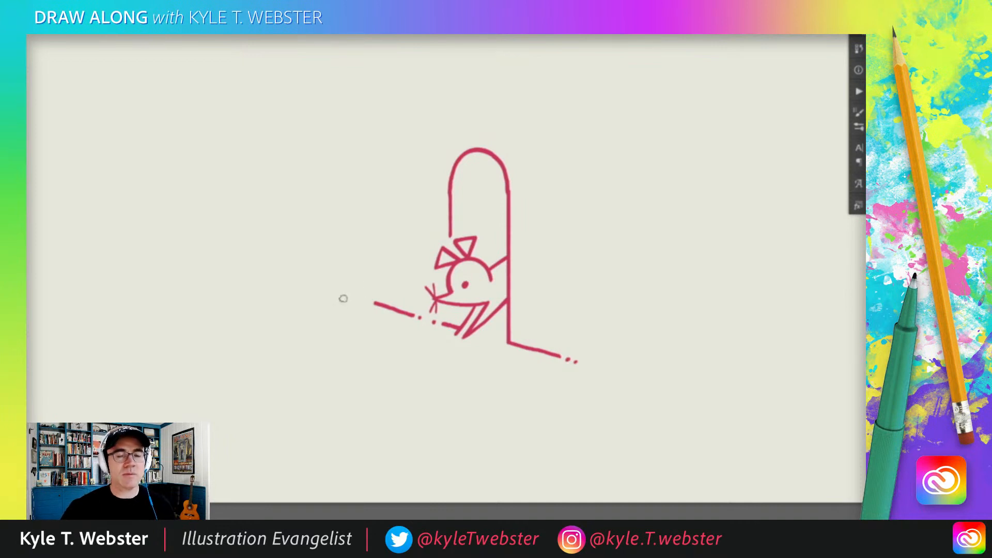
left_click_drag(374, 304, 374, 82)
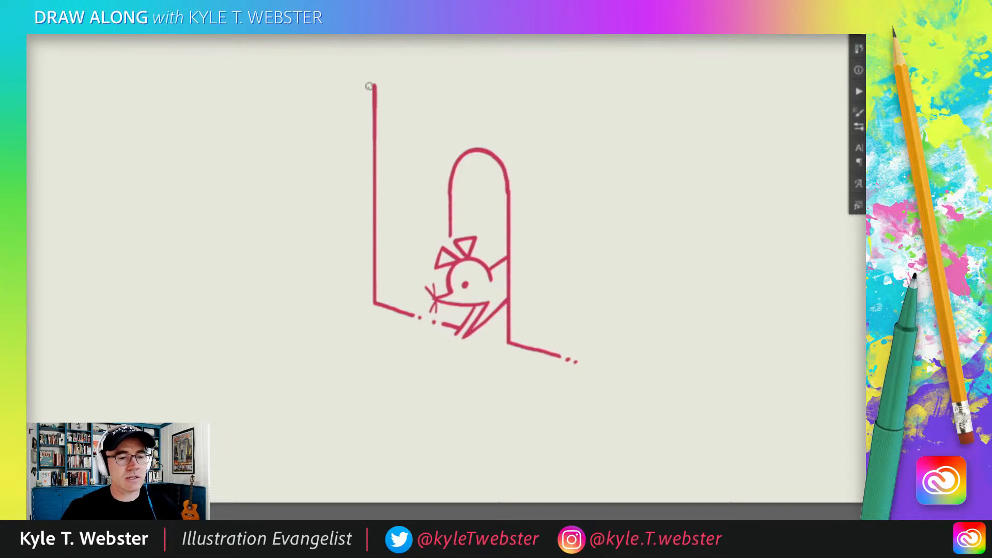
key("v")
left_click_drag(376, 251, 376, 280)
key("b")
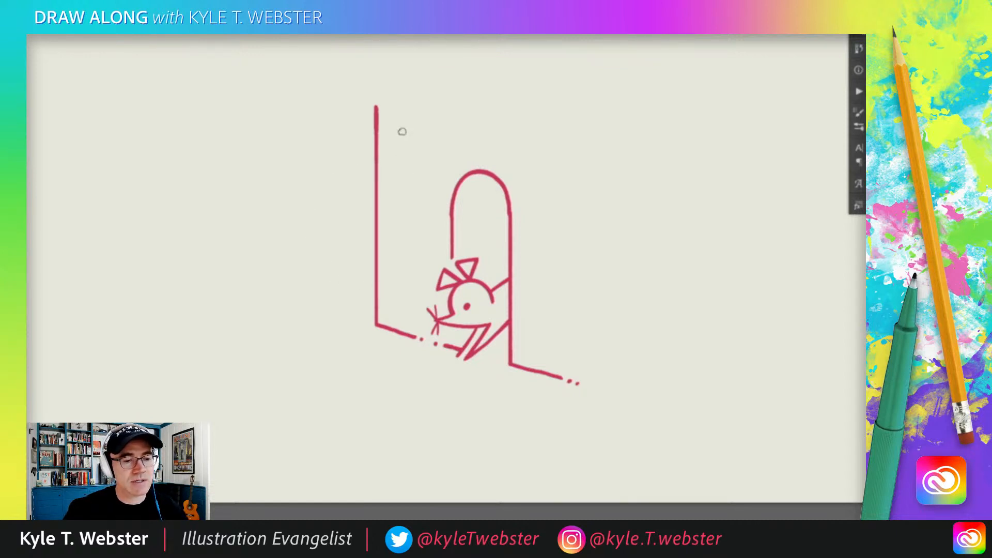
Step: Draw a half-circle cat head emerging from behind the vertical wall edge, with two pointed triangular ears
mouse_move(376, 161)
left_mouse_down()
mouse_move(330, 179)
mouse_move(312, 208)
mouse_move(320, 255)
mouse_move(371, 288)
left_mouse_up()
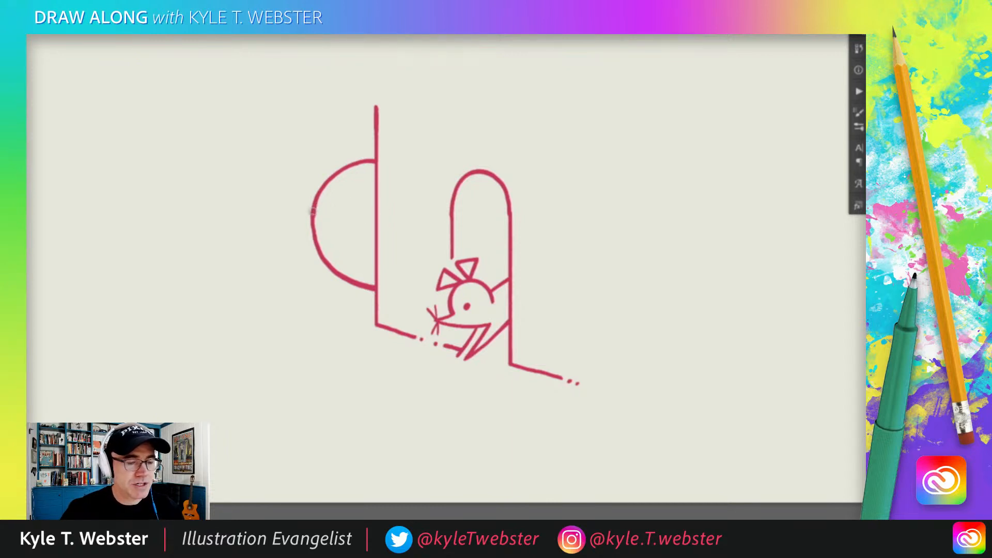
mouse_move(312, 212)
left_mouse_down()
mouse_move(274, 228)
mouse_move(317, 252)
left_mouse_up()
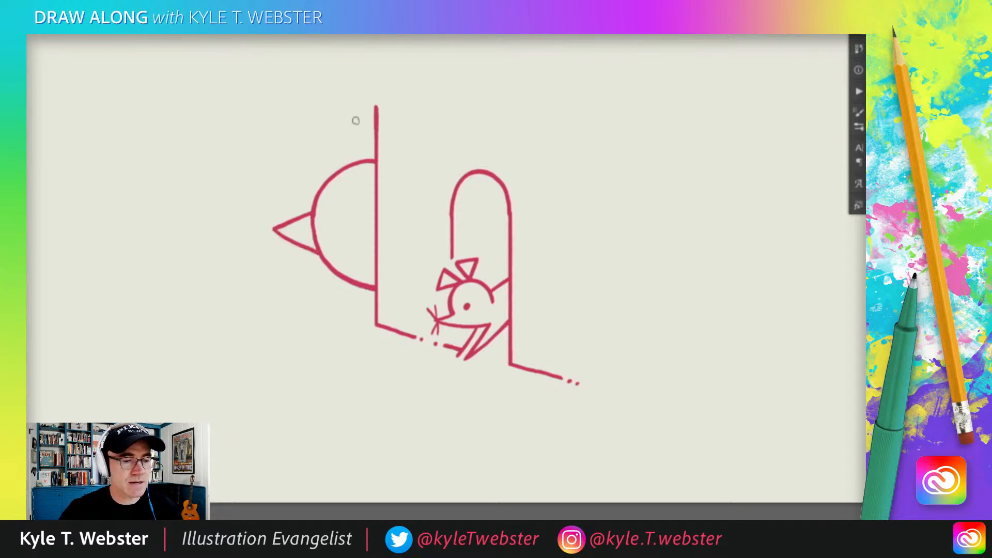
mouse_move(354, 163)
left_mouse_down()
mouse_move(343, 119)
mouse_move(374, 132)
left_mouse_up()
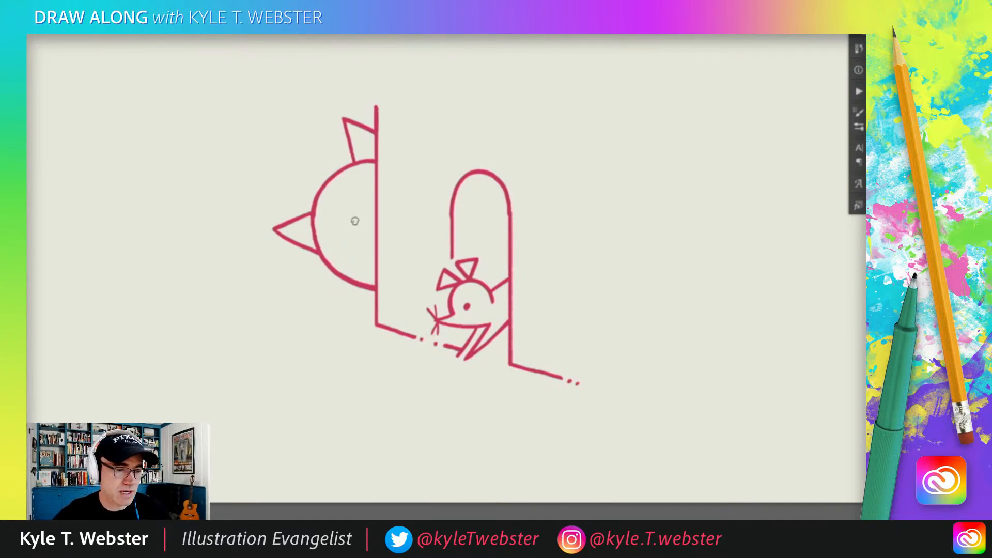
Step: Add the cat's facial details: a round eye with a filled pupil, three forehead stripes, a partial second eye at the wall, and three whiskers
mouse_move(357, 217)
left_mouse_down()
mouse_move(343, 211)
mouse_move(329, 223)
mouse_move(335, 245)
mouse_move(357, 245)
mouse_move(366, 227)
mouse_move(356, 215)
left_mouse_up()
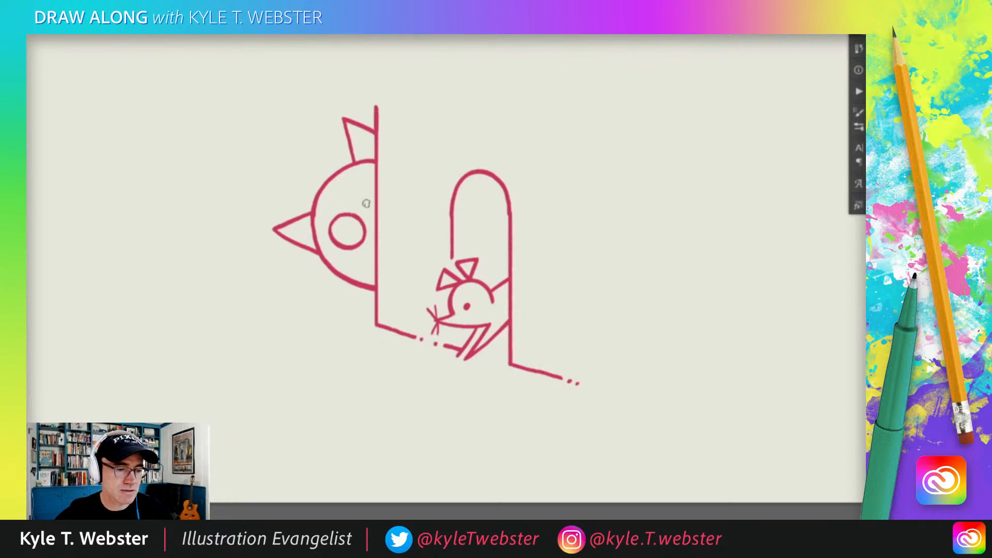
mouse_move(362, 229)
left_mouse_down()
mouse_move(345, 226)
mouse_move(355, 247)
mouse_move(365, 222)
mouse_move(359, 235)
left_mouse_up()
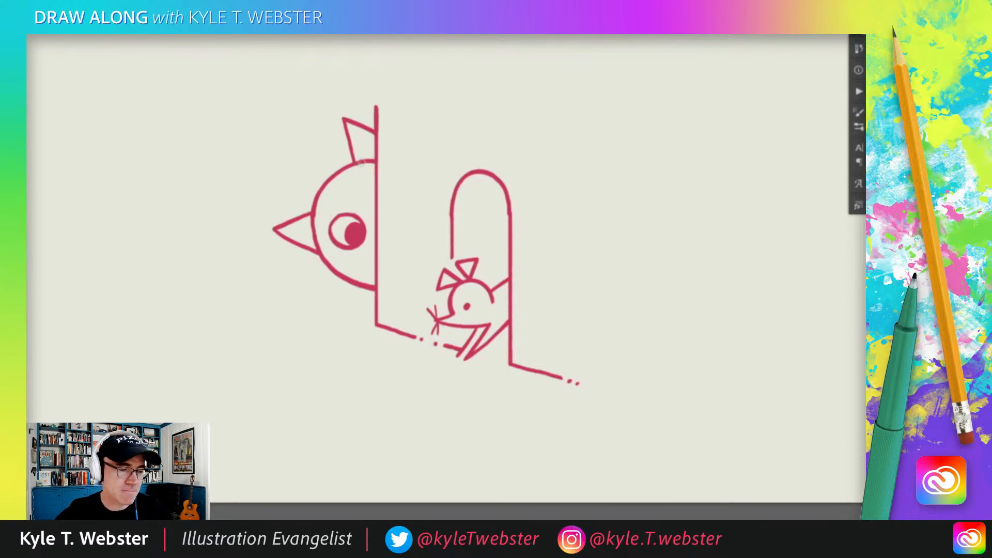
left_click_drag(320, 203, 348, 177)
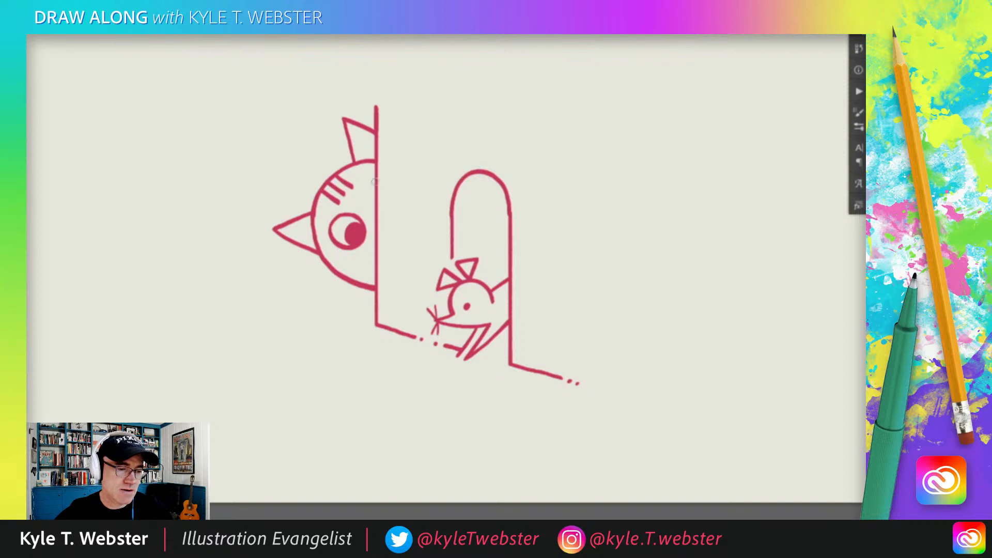
left_click_drag(372, 182, 365, 199)
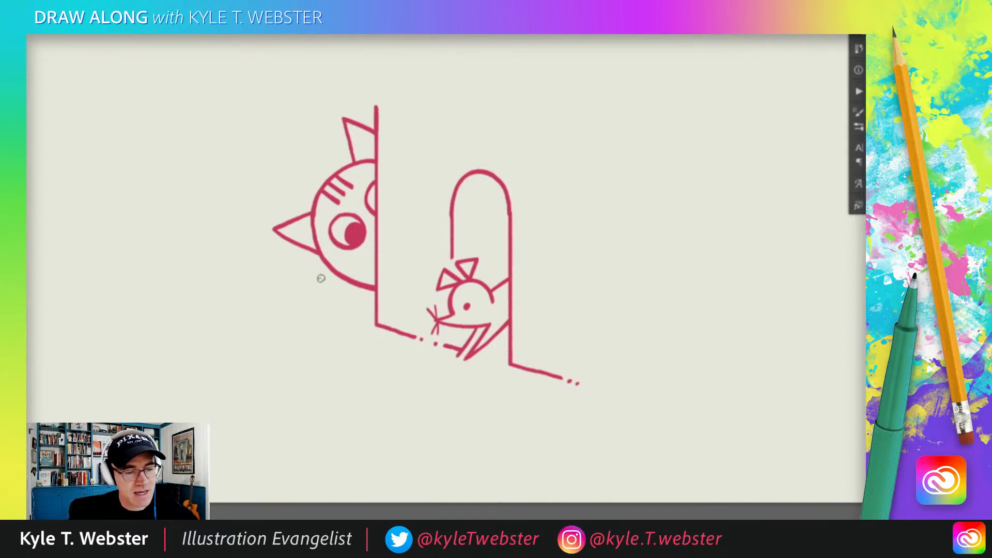
mouse_move(334, 273)
left_mouse_down()
mouse_move(286, 294)
mouse_move(297, 305)
left_mouse_up()
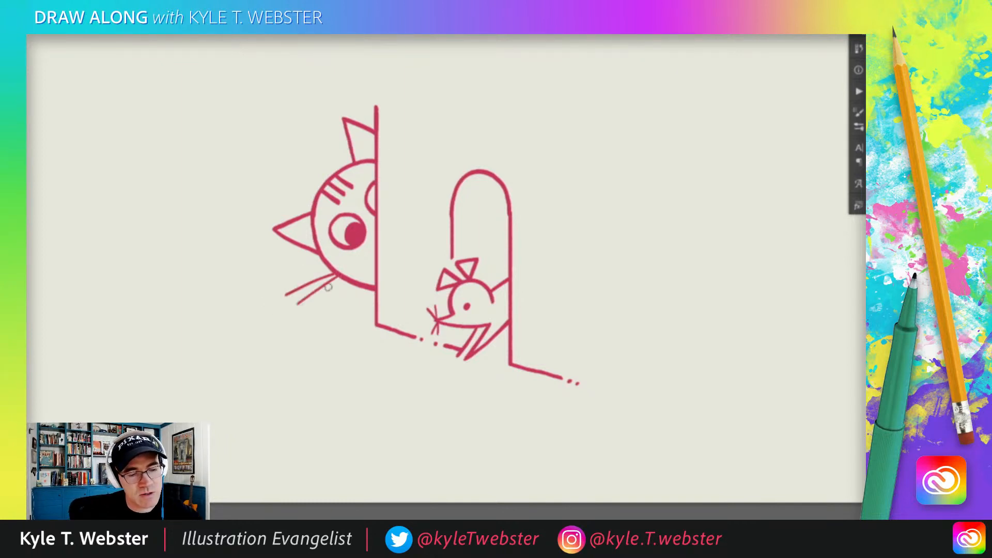
left_click_drag(339, 278, 310, 312)
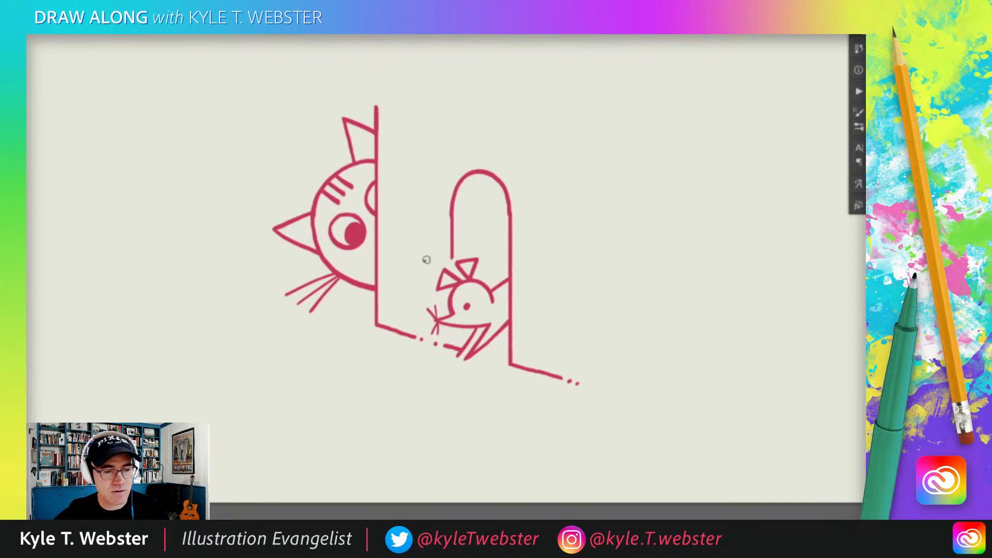
Step: Draw three short alert lines beside the mouse's ears and a curling tail extending out across the mouse hole
mouse_move(428, 260)
left_mouse_down()
mouse_move(419, 249)
mouse_move(406, 290)
left_mouse_up()
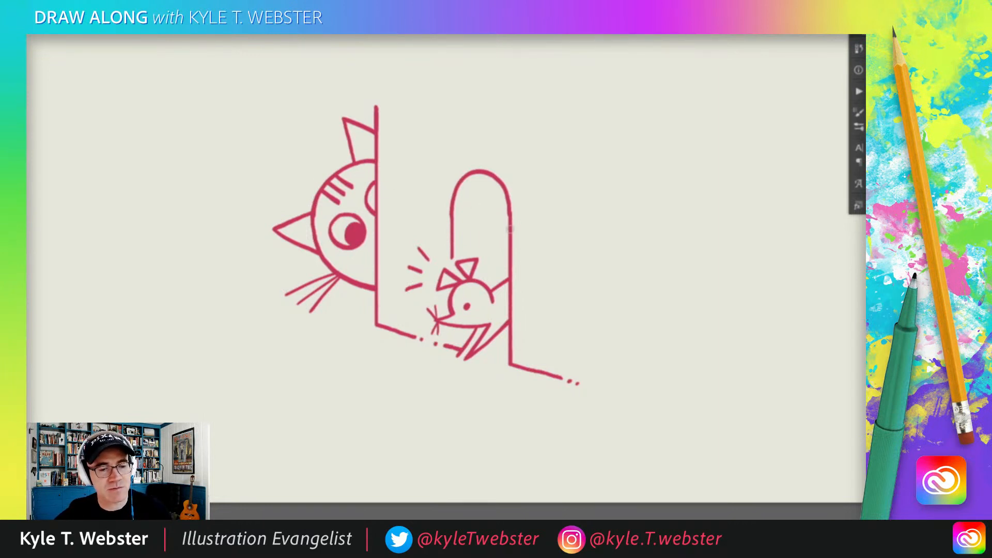
mouse_move(508, 225)
left_mouse_down()
mouse_move(481, 214)
mouse_move(450, 219)
mouse_move(429, 209)
mouse_move(432, 195)
left_mouse_up()
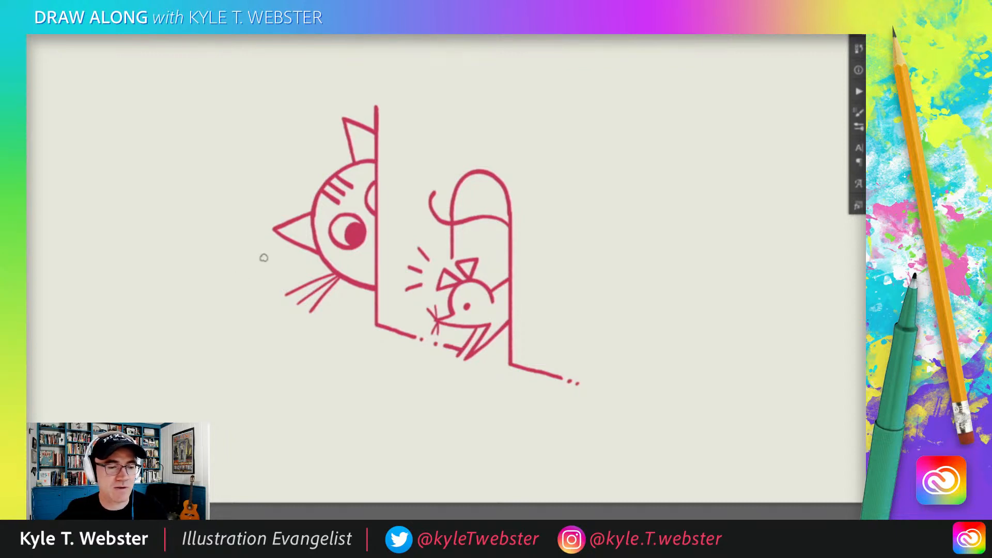
mouse_move(301, 299)
left_mouse_down()
mouse_move(339, 350)
mouse_move(295, 351)
mouse_move(593, 345)
left_mouse_up()
left_click(304, 349, "alt")
left_click_drag(321, 357, 345, 345)
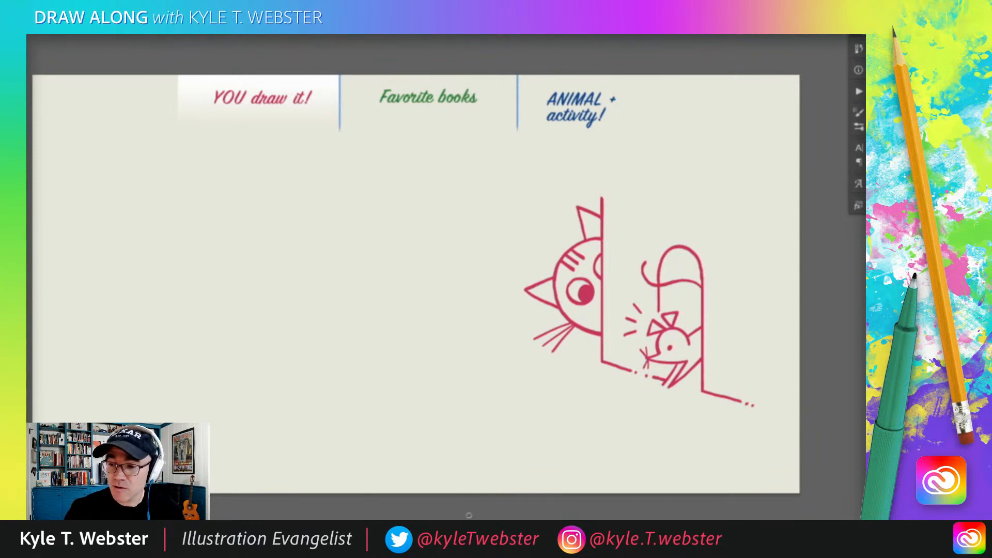
left_click_drag(309, 317, 324, 318)
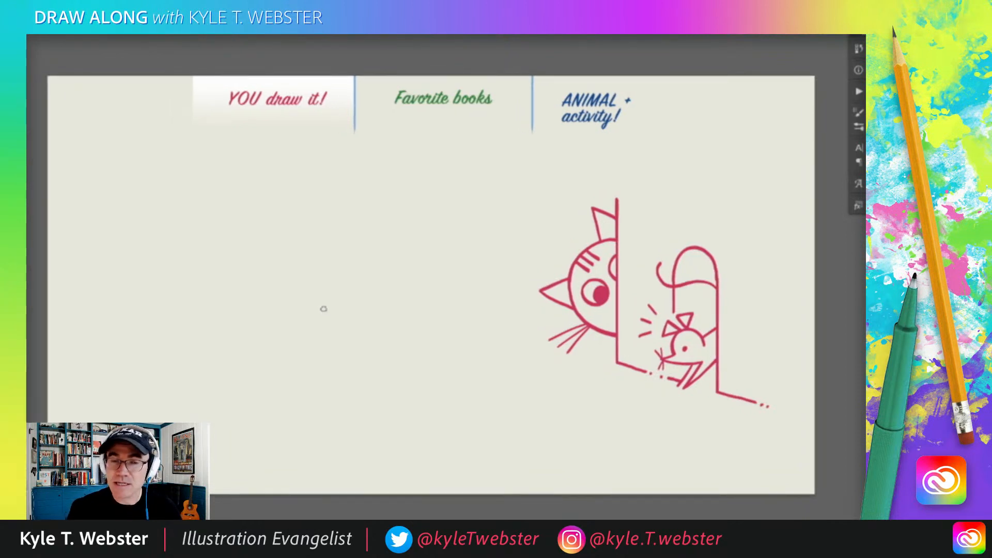
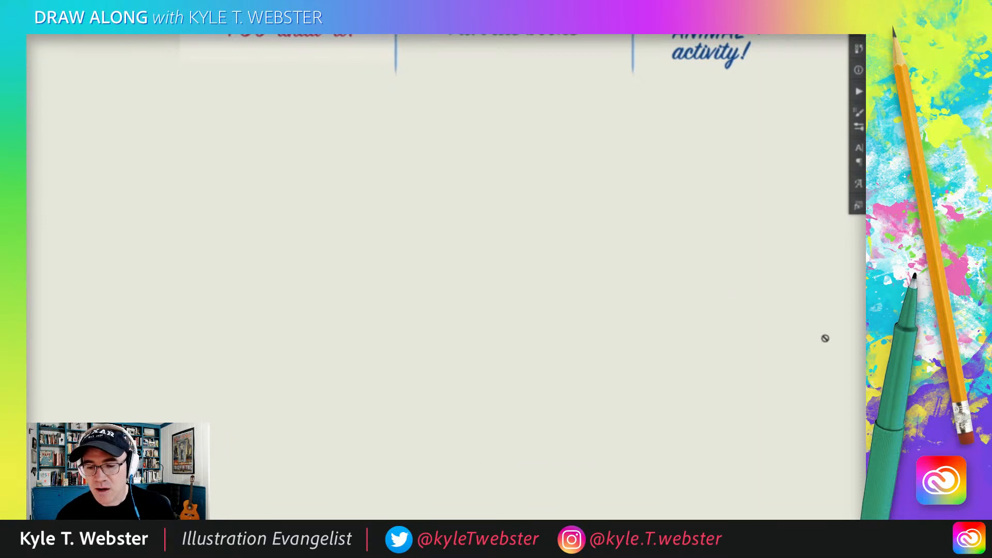
key("ctrl+minus")
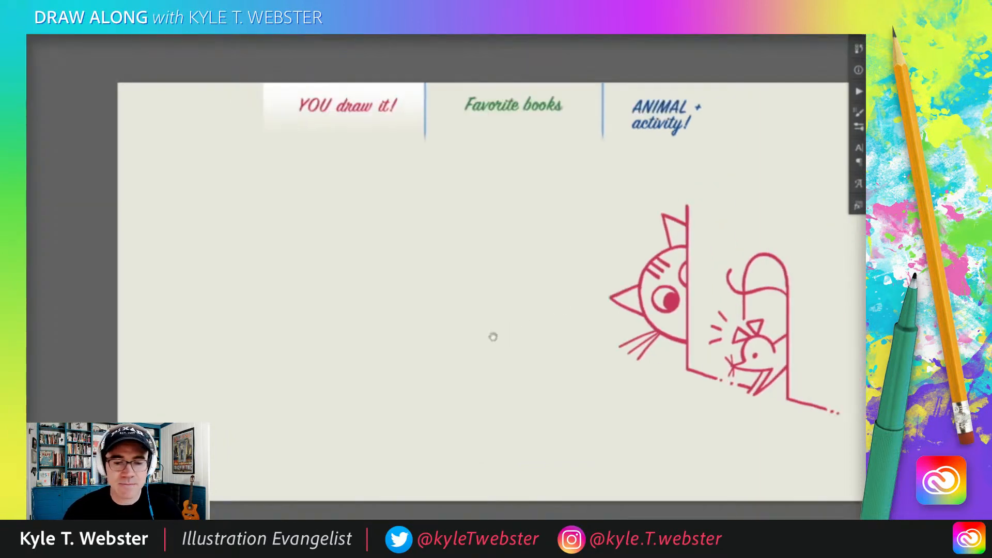
left_click_drag(494, 337, 439, 337)
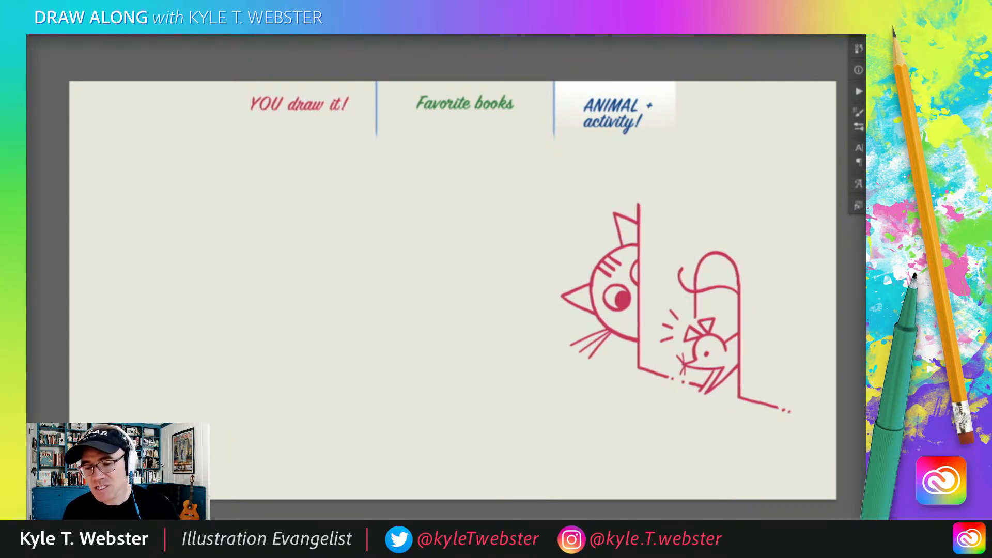
key("Delete")
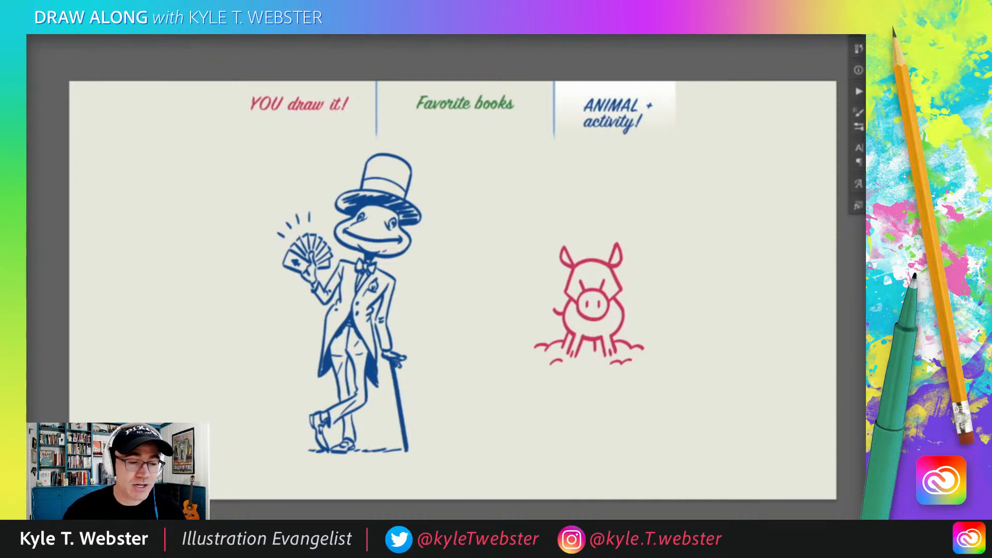
left_click(370, 190)
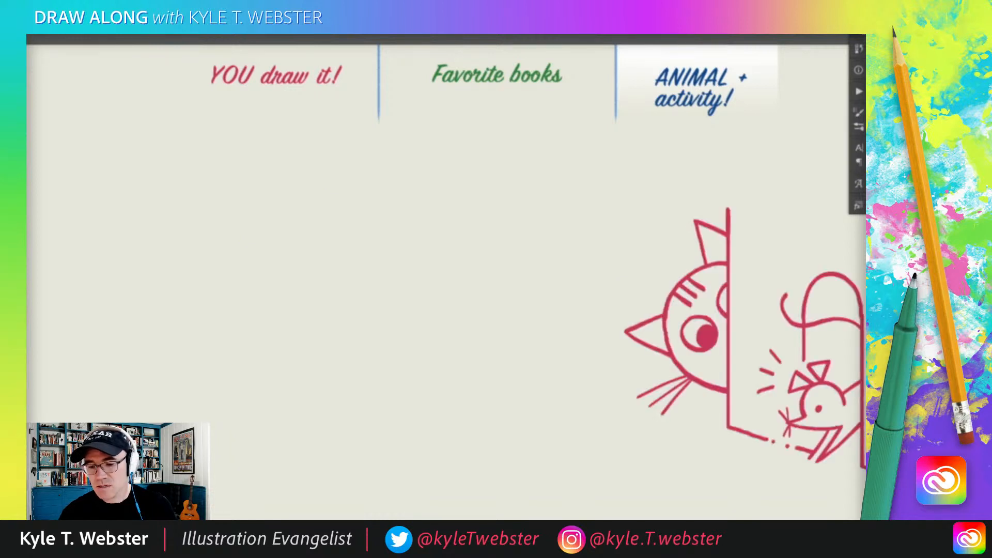
scroll(341, 313, "down", 2)
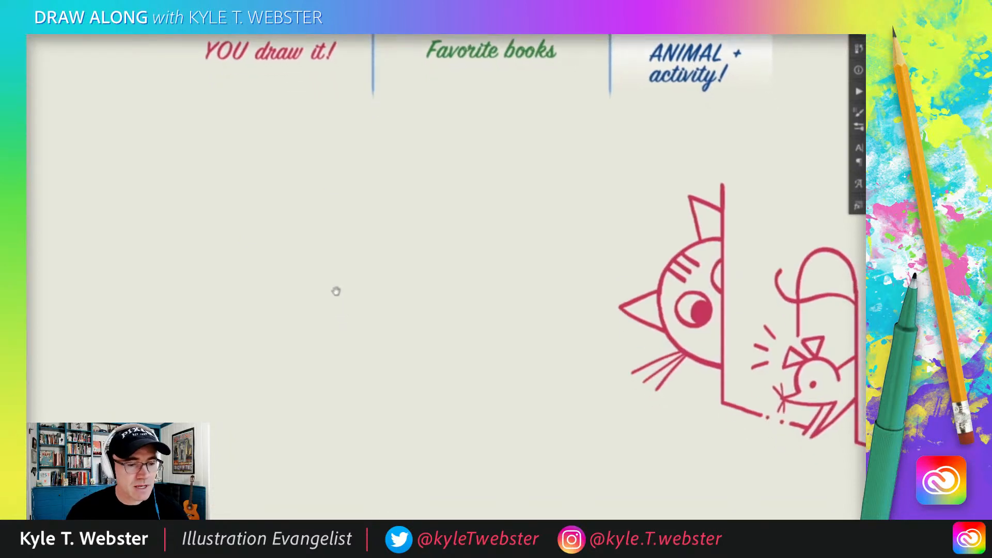
mouse_move(342, 182)
left_mouse_down()
mouse_move(386, 319)
mouse_move(346, 303)
mouse_move(264, 373)
left_mouse_up()
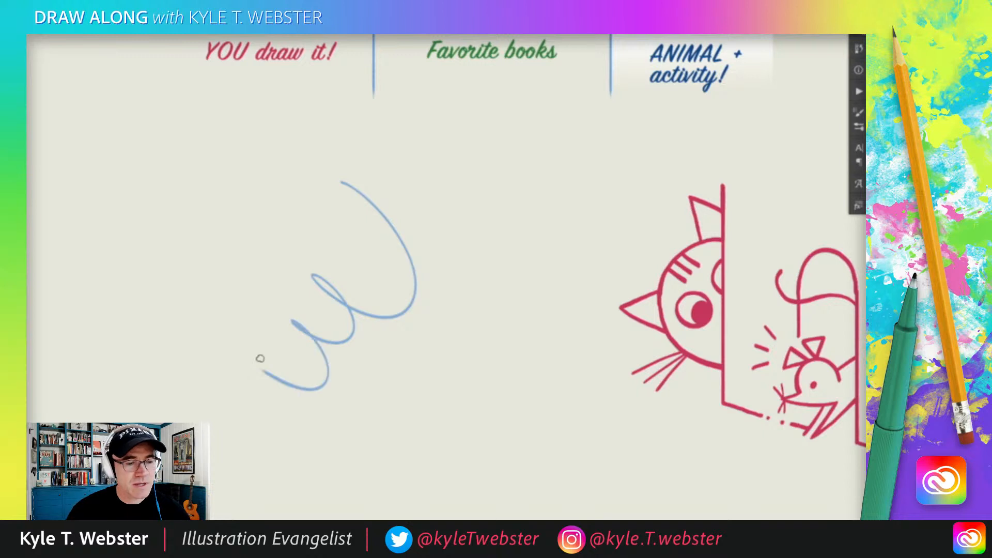
key("ctrl+z")
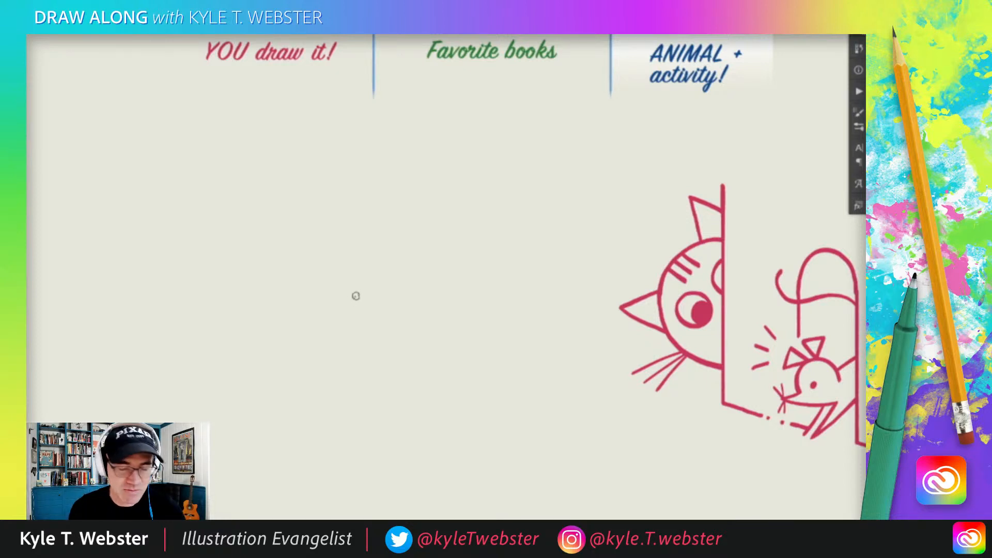
Step: Sketch a giraffe's curved neck in light blue beside the cat, adding two knobbed horns, an ear and the forehead line at its upper end
left_click_drag(339, 307, 356, 310)
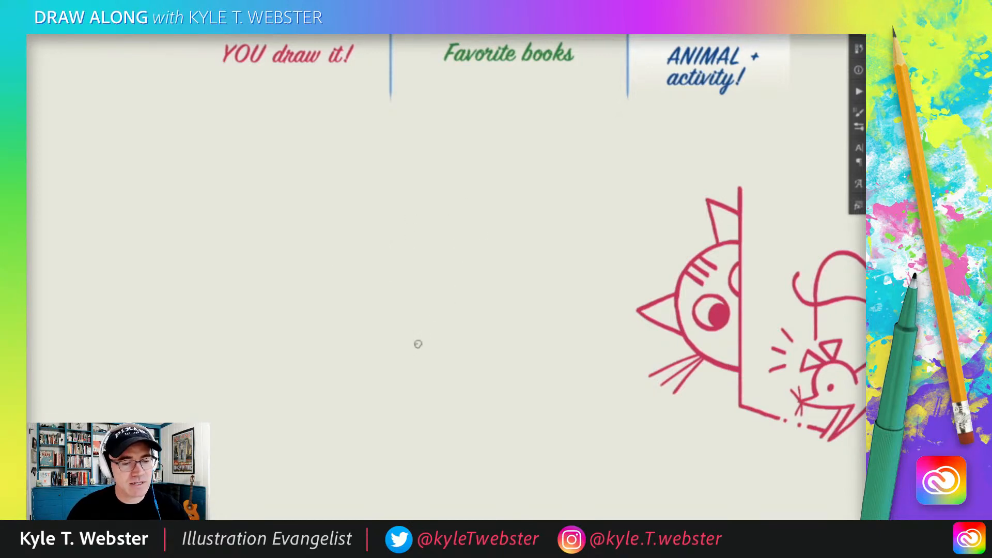
mouse_move(431, 340)
left_mouse_down()
mouse_move(516, 247)
mouse_move(496, 193)
left_mouse_up()
mouse_move(390, 321)
left_mouse_down()
mouse_move(481, 273)
mouse_move(476, 218)
left_mouse_up()
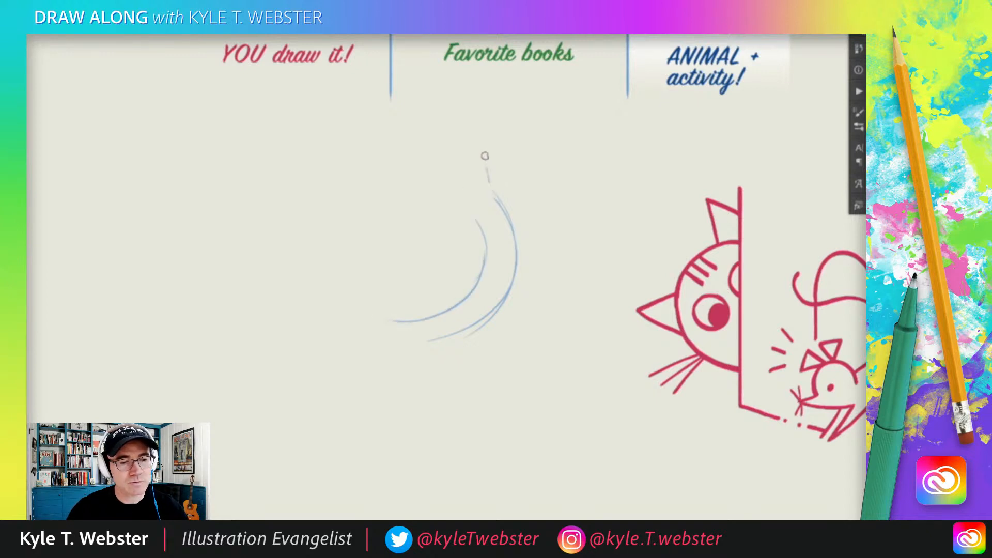
mouse_move(486, 171)
left_mouse_down()
mouse_move(473, 145)
mouse_move(468, 173)
mouse_move(457, 144)
mouse_move(456, 168)
mouse_move(479, 164)
mouse_move(478, 173)
mouse_move(463, 152)
mouse_move(452, 172)
mouse_move(462, 171)
mouse_move(420, 211)
left_mouse_up()
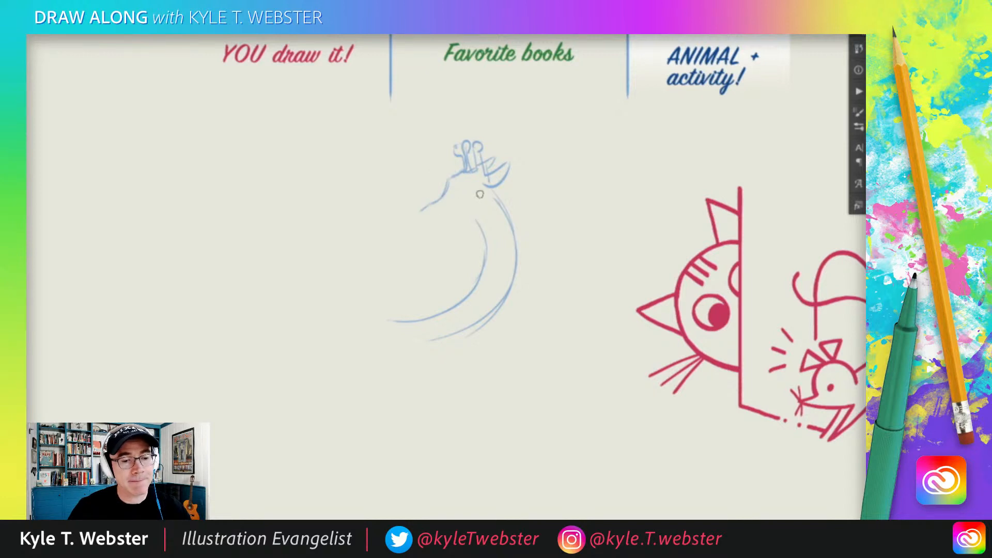
Step: Sketch the giraffe's long muzzle and rounded jaw, redraw its near eye, and add the far eye with raised brows
mouse_move(483, 195)
left_mouse_down()
mouse_move(455, 218)
mouse_move(418, 224)
mouse_move(418, 209)
mouse_move(410, 228)
mouse_move(446, 206)
mouse_move(437, 218)
mouse_move(452, 214)
mouse_move(430, 222)
left_mouse_up()
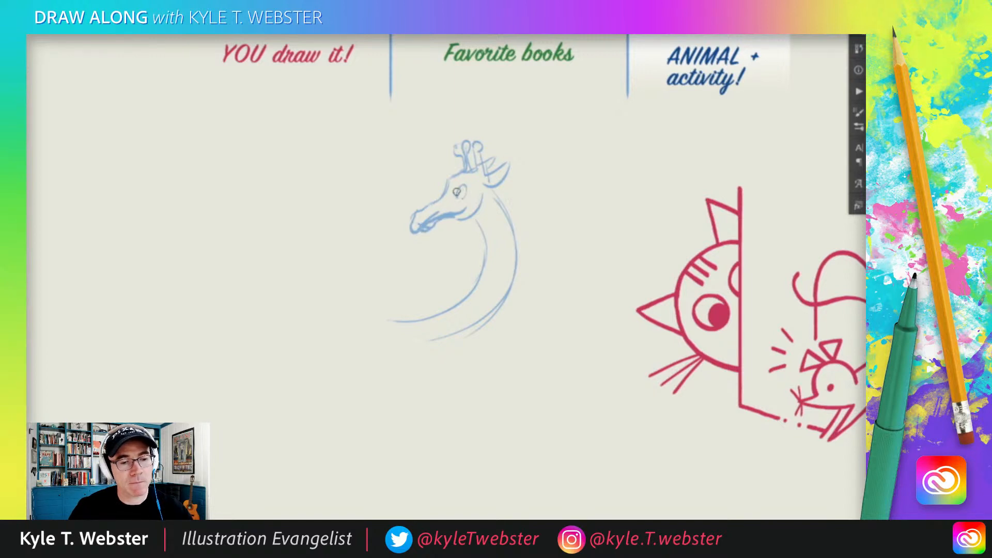
key("ctrl+z")
mouse_move(456, 185)
left_mouse_down()
mouse_move(455, 196)
mouse_move(445, 193)
left_mouse_up()
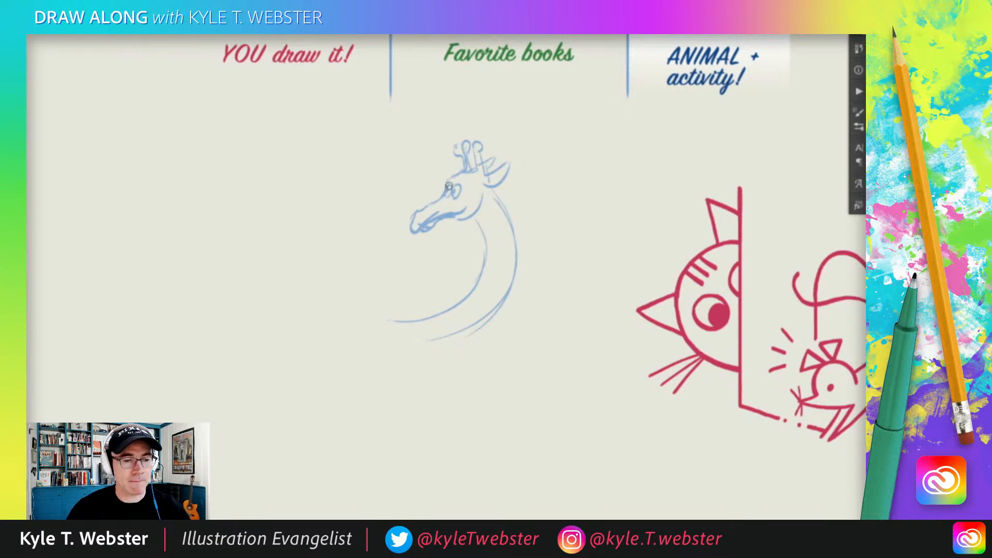
left_click_drag(452, 178, 455, 176)
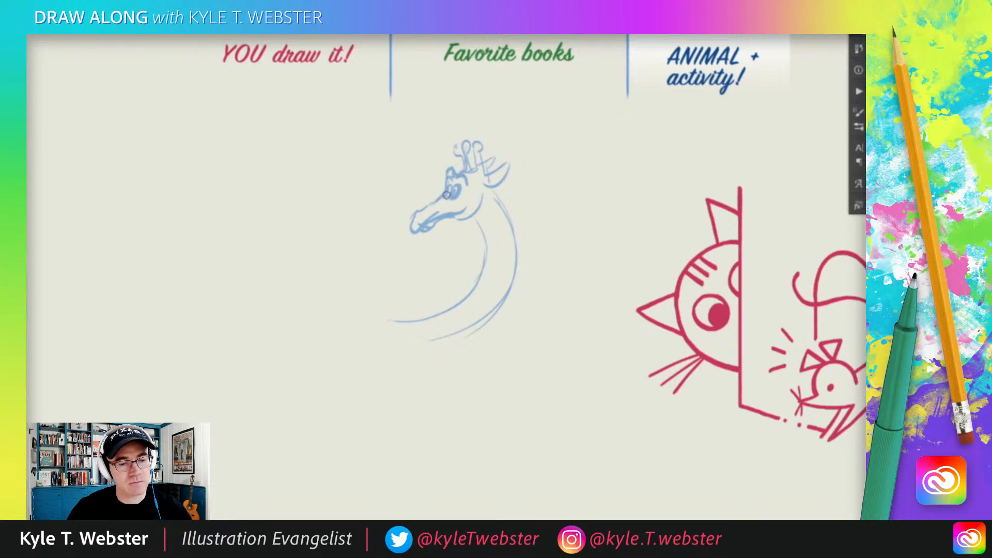
Step: Darken the outlines of the giraffe's muzzle, brows, horns and ear, and shade a mask-like band around its eyes
mouse_move(445, 196)
left_mouse_down()
mouse_move(418, 211)
mouse_move(413, 232)
left_mouse_up()
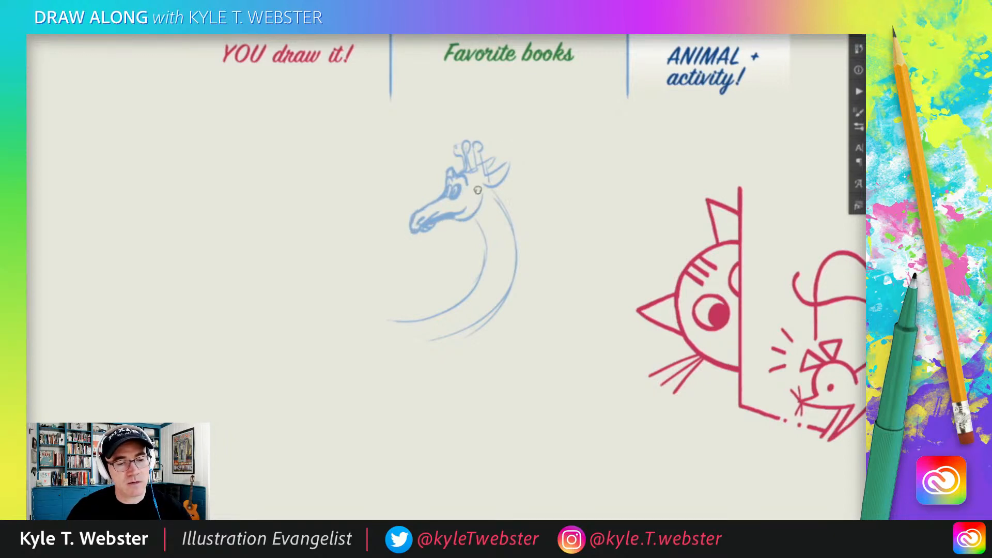
mouse_move(481, 186)
left_mouse_down()
mouse_move(447, 194)
mouse_move(463, 195)
mouse_move(448, 194)
mouse_move(476, 187)
mouse_move(442, 194)
left_mouse_up()
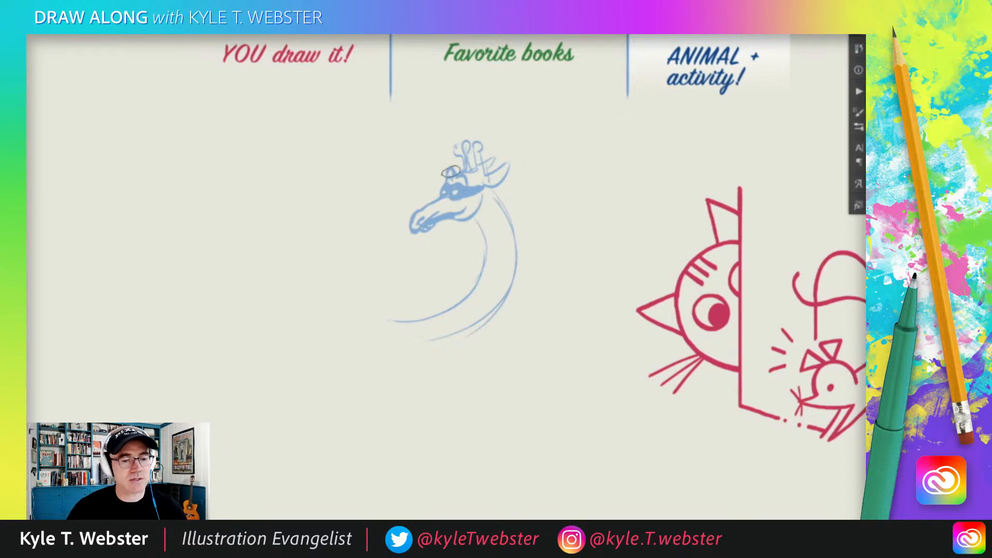
left_click_drag(449, 171, 454, 169)
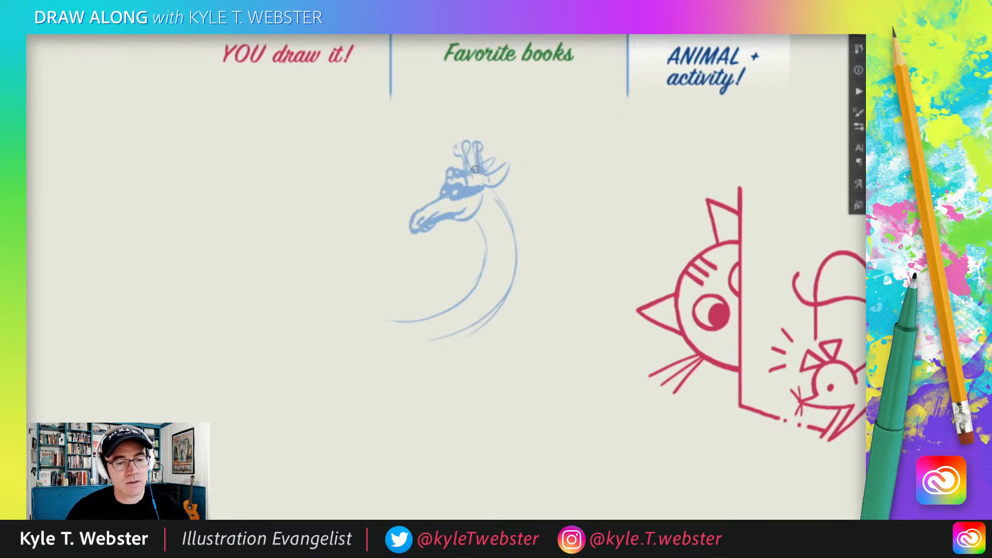
mouse_move(478, 146)
left_mouse_down()
mouse_move(470, 168)
mouse_move(462, 141)
mouse_move(476, 179)
mouse_move(506, 161)
mouse_move(489, 182)
left_mouse_up()
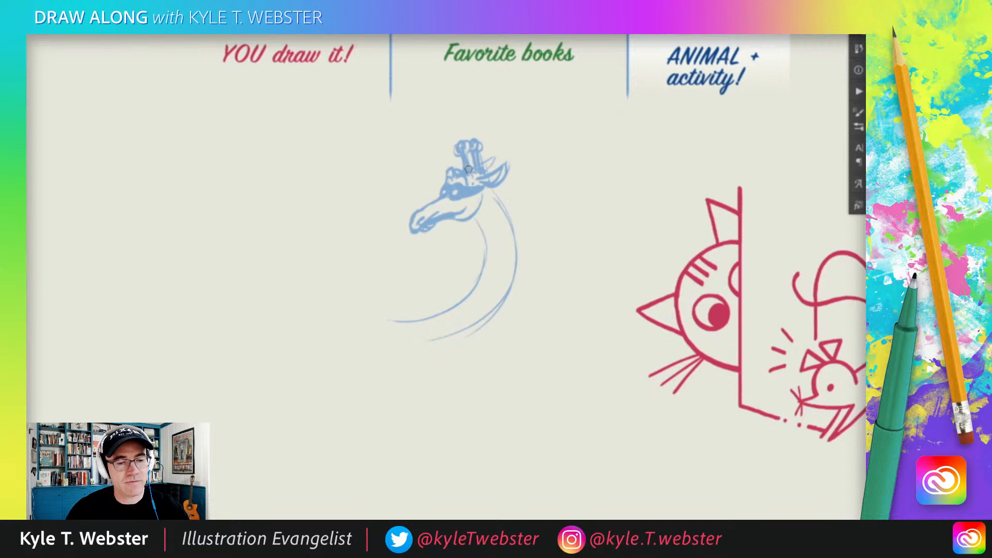